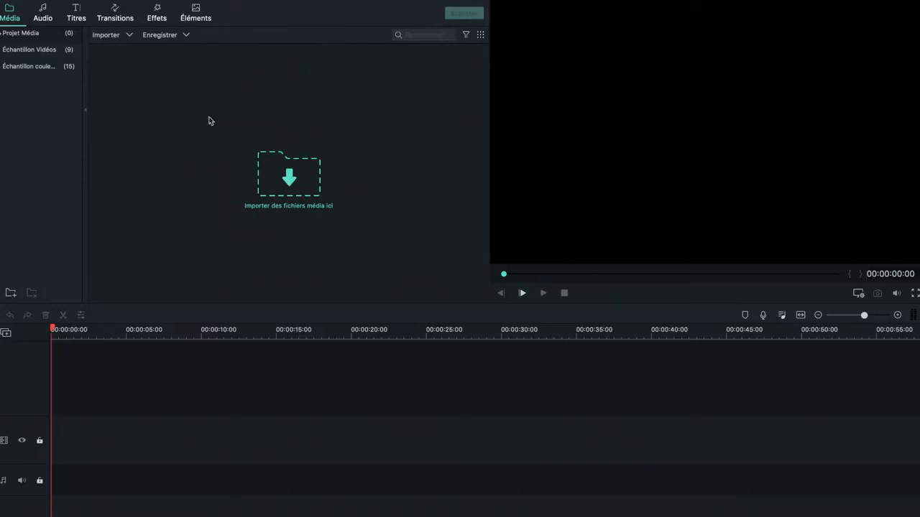
Step: Import all the video files from the Stock folder in Téléchargements into the project's media library
click(297, 184)
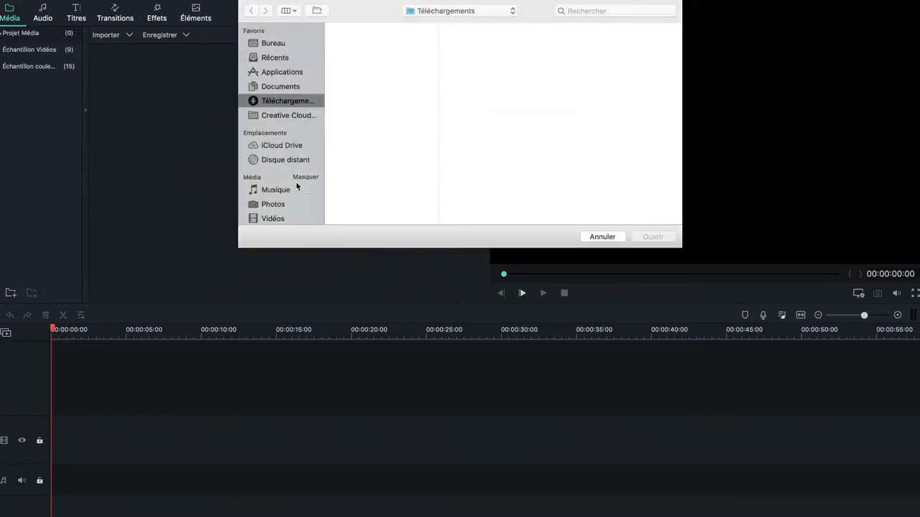
click(349, 148)
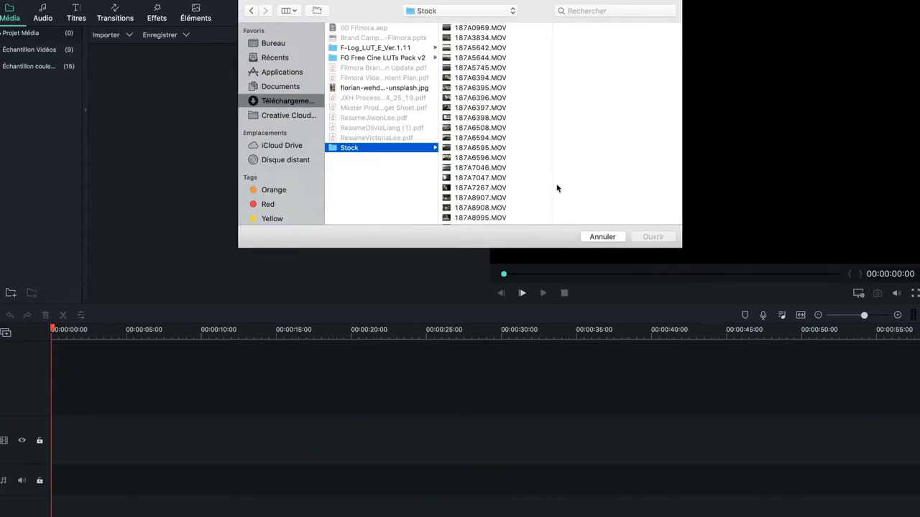
click(516, 27)
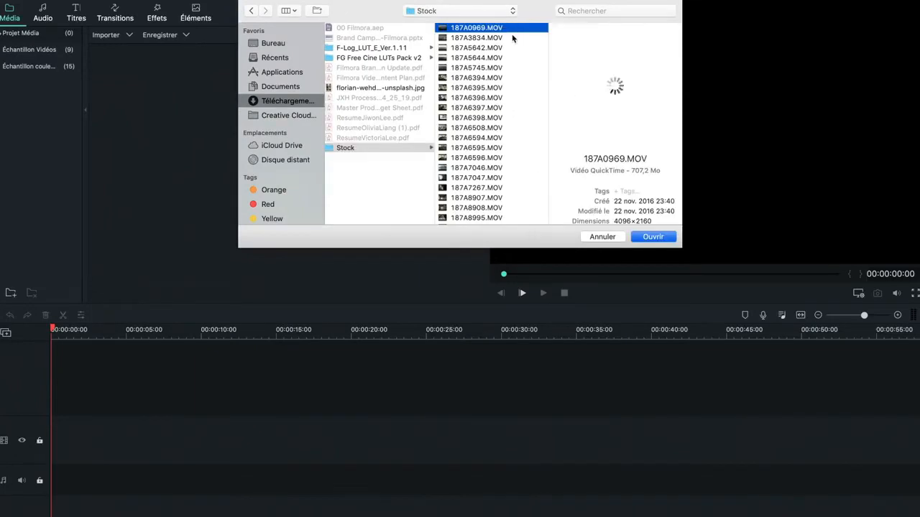
scroll(532, 64, down, 15)
shift+click(497, 220)
click(654, 239)
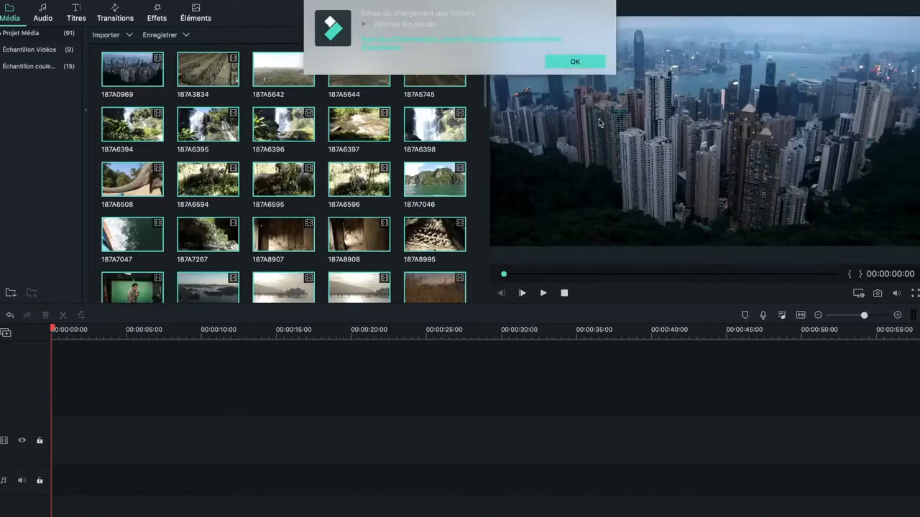
click(576, 61)
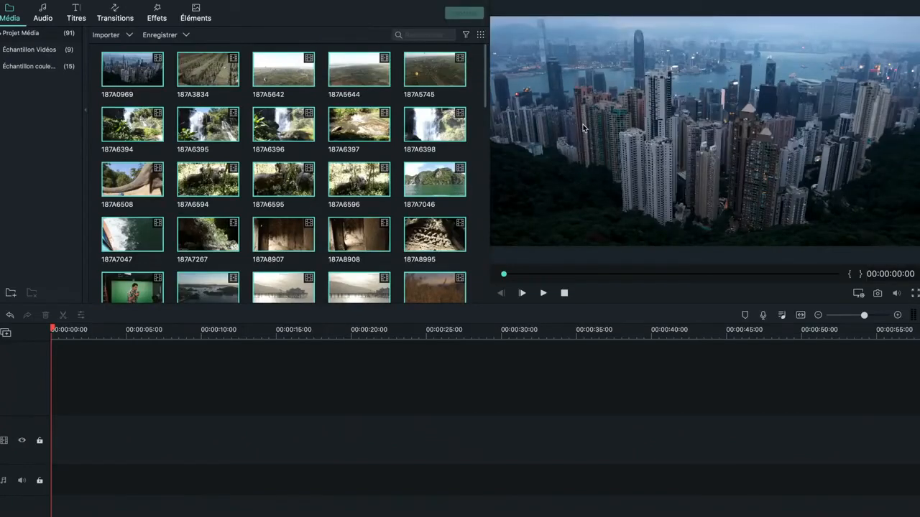
click(592, 360)
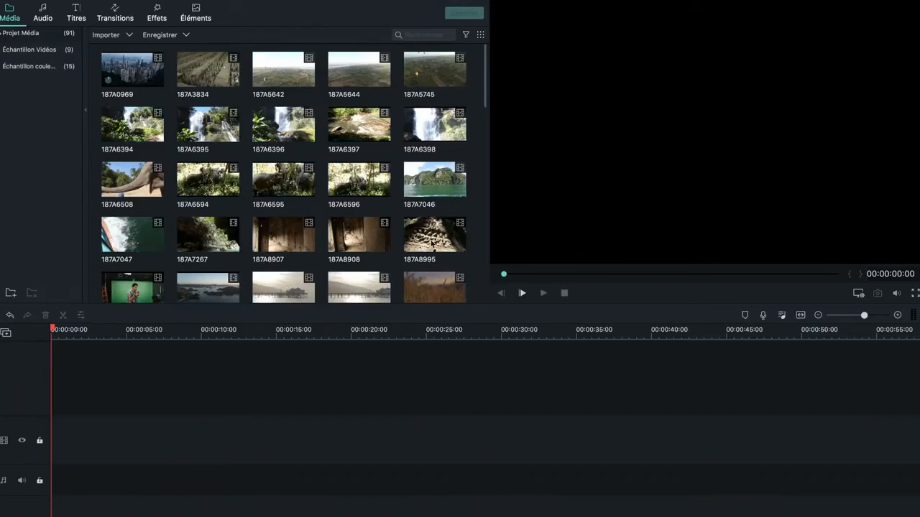
Step: Mark a section of about 3 seconds in P1010255 and place it near the start of the timeline
scroll(424, 144, down, 2)
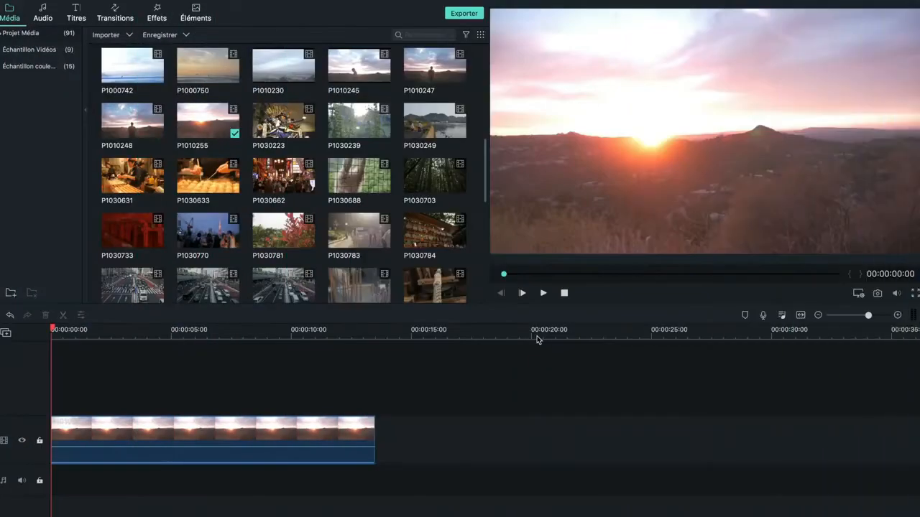
key(space)
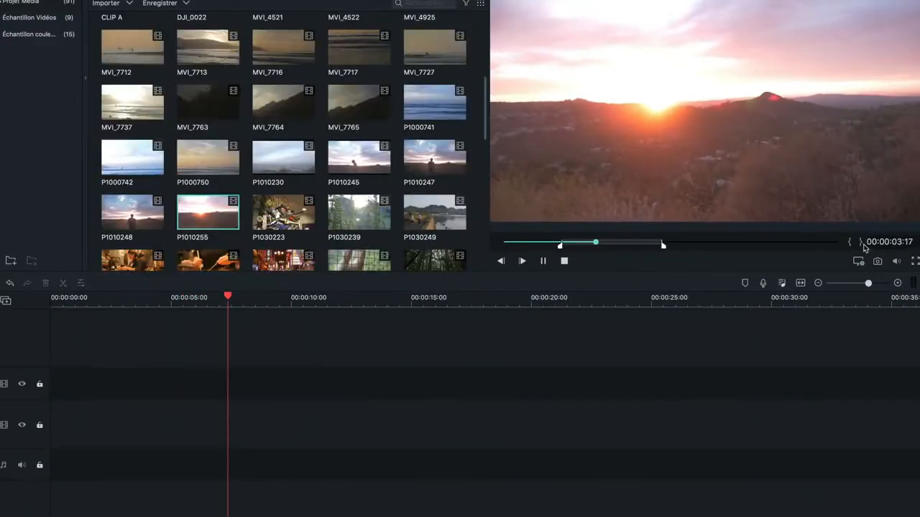
key(o)
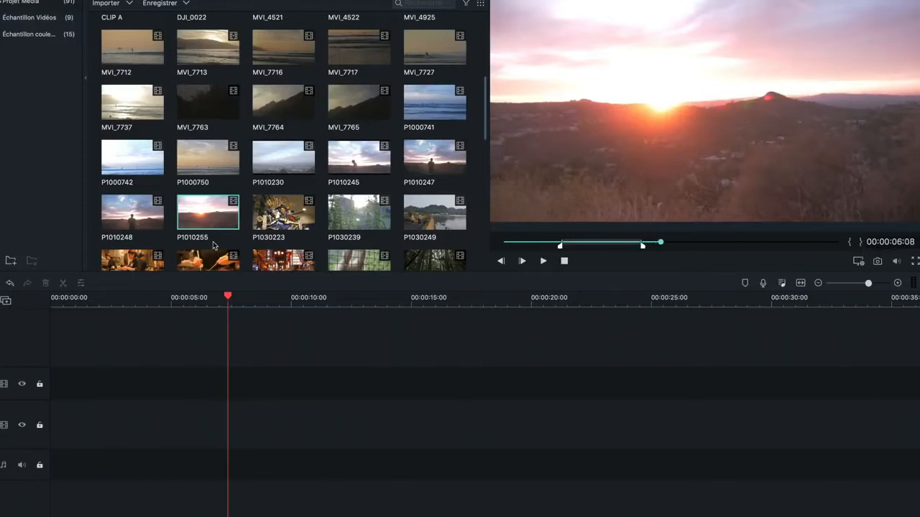
drag(208, 214, 66, 434)
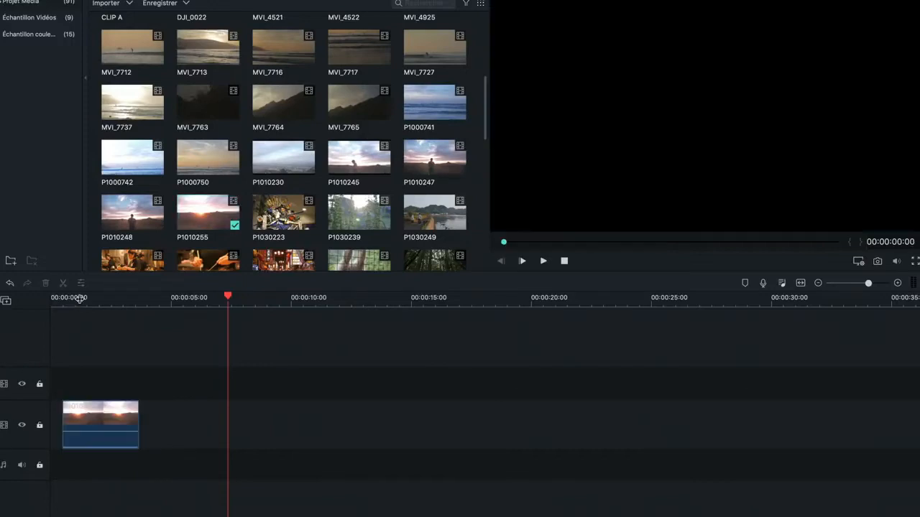
Step: Preview MVI_4925, mark about its first 2 seconds, and add that section to the timeline
click(79, 305)
scroll(269, 101, up, 2)
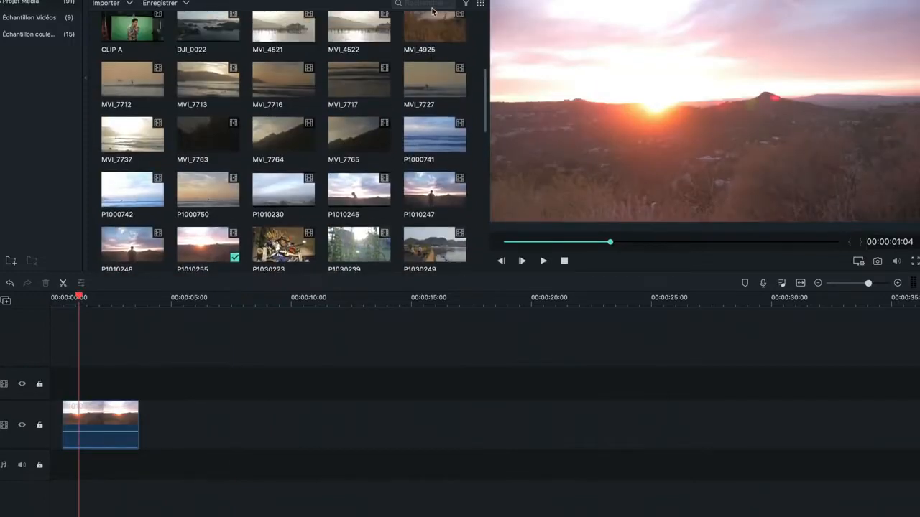
double_click(434, 26)
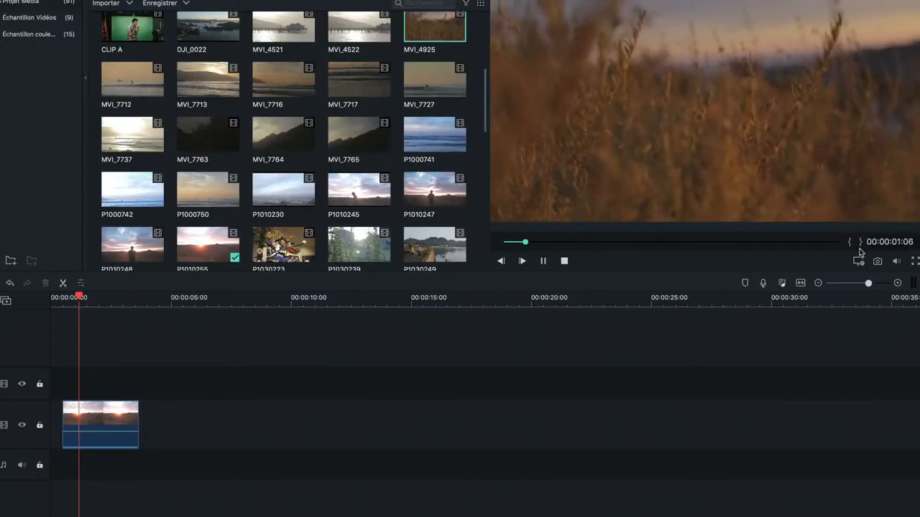
click(859, 244)
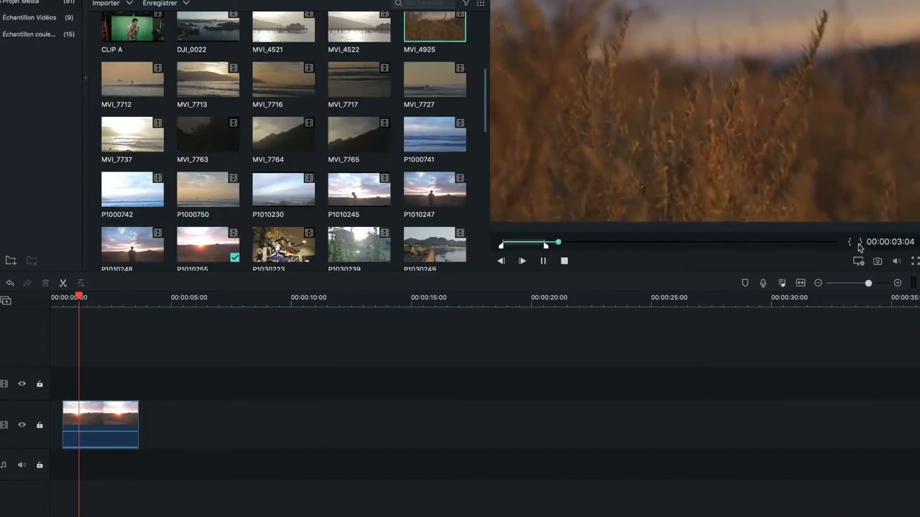
key(space)
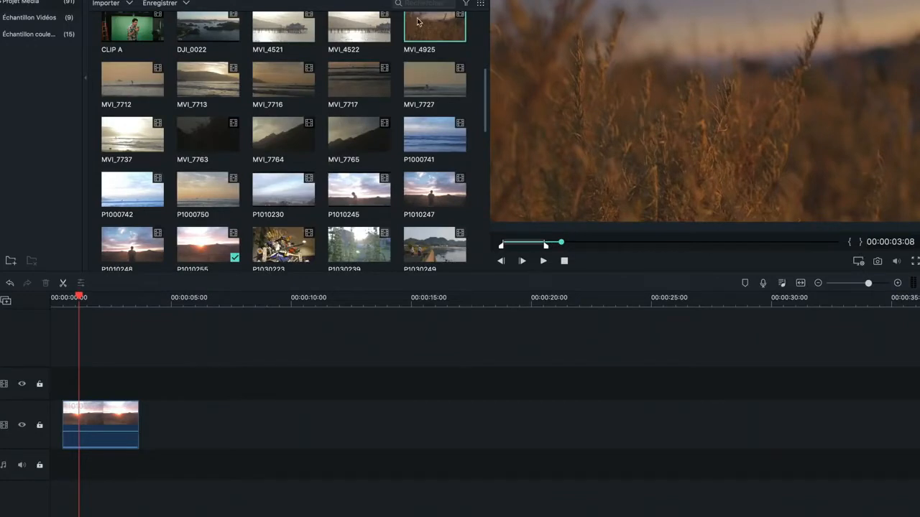
drag(417, 22, 112, 395)
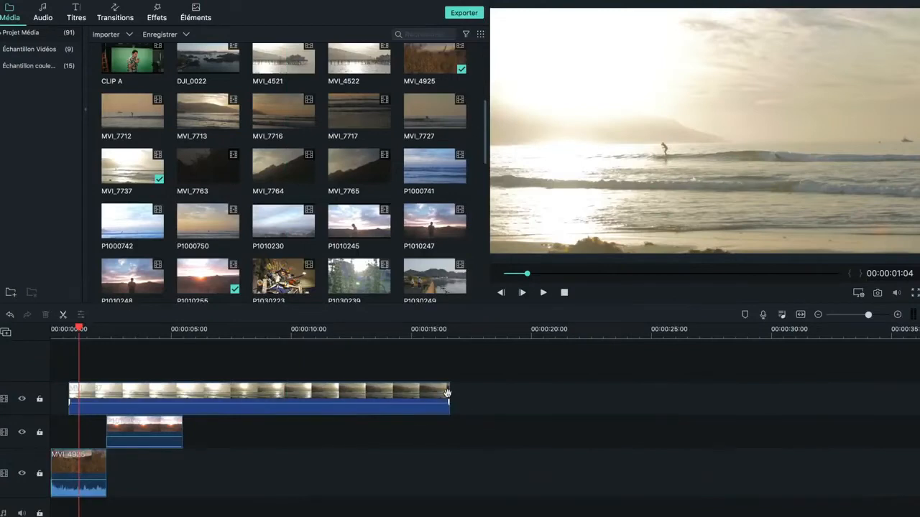
Step: Move the MVI_7737 clip along its upper track so it starts where the P1010255 clip ends
drag(442, 396, 347, 383)
drag(169, 413, 301, 412)
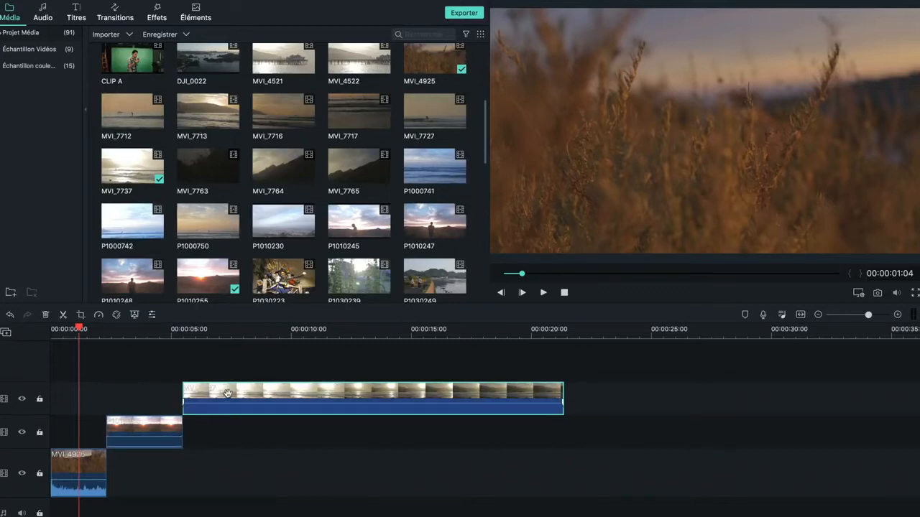
Step: Preview DJI_0022 and mark its in point near the beginning of the footage
click(217, 62)
double_click(223, 59)
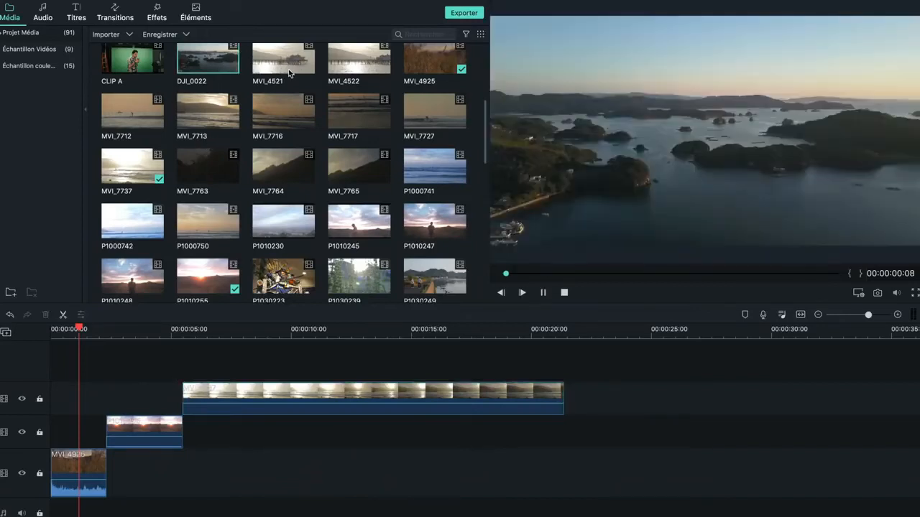
key(space)
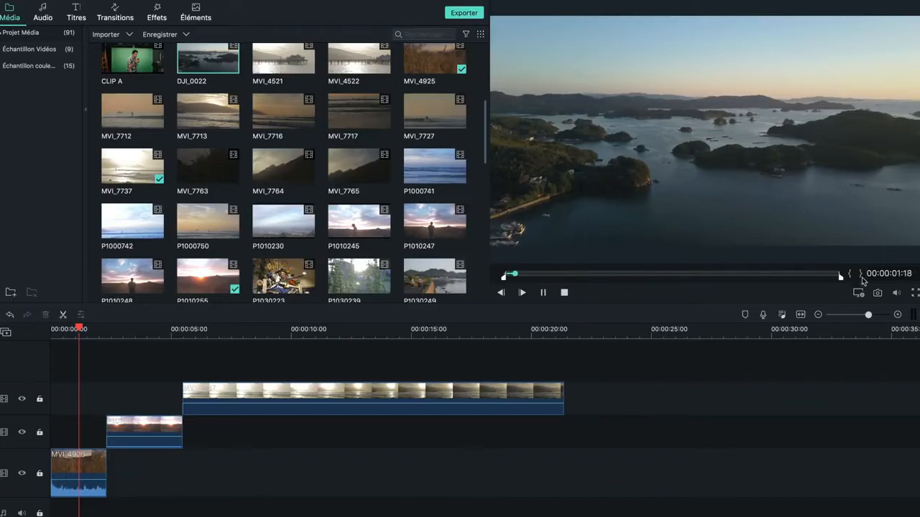
Step: Add the Halo Cinématique 2 and Halo Cinématique 6 effects on tracks above the clips and play back the result
drag(358, 64, 96, 357)
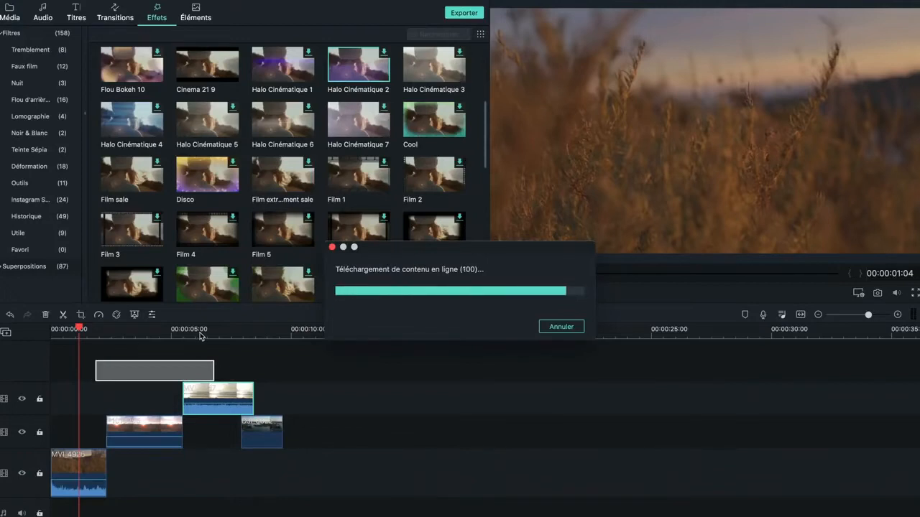
key(space)
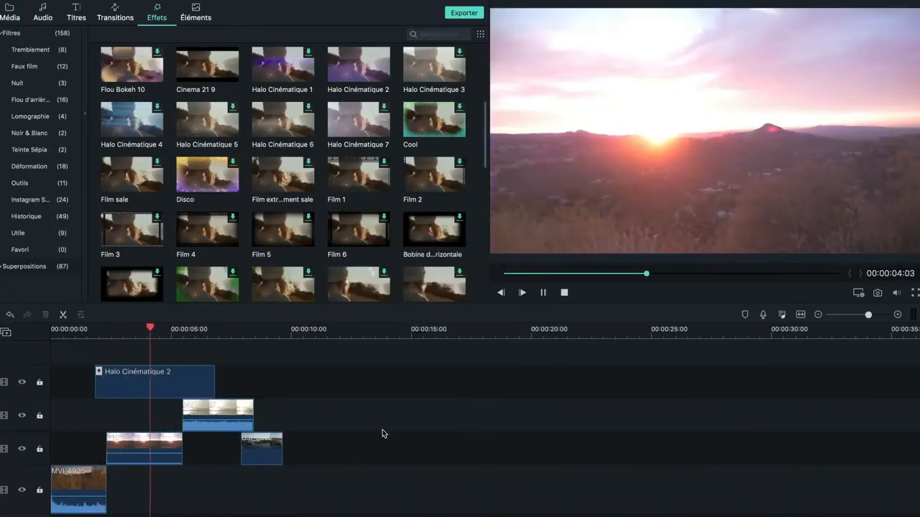
key(space)
drag(287, 122, 208, 361)
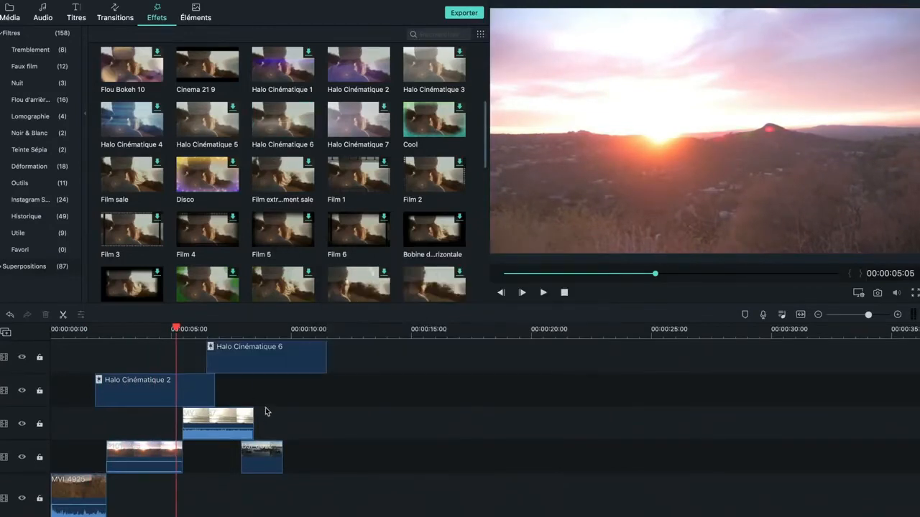
key(space)
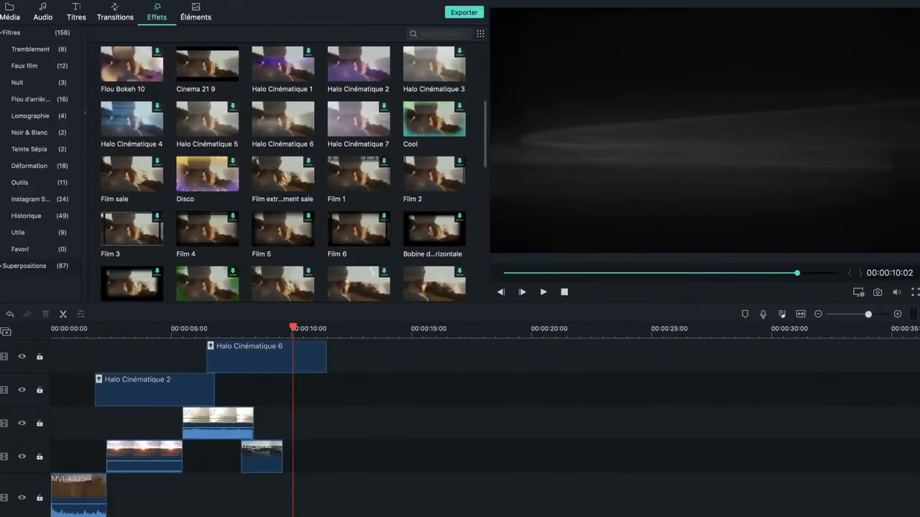
Step: Delete the MVI_4925 clip from the timeline and undo the deletion
mouse_move(868, 314)
mouse_down()
mouse_move(839, 316)
mouse_move(884, 316)
mouse_move(872, 315)
mouse_up()
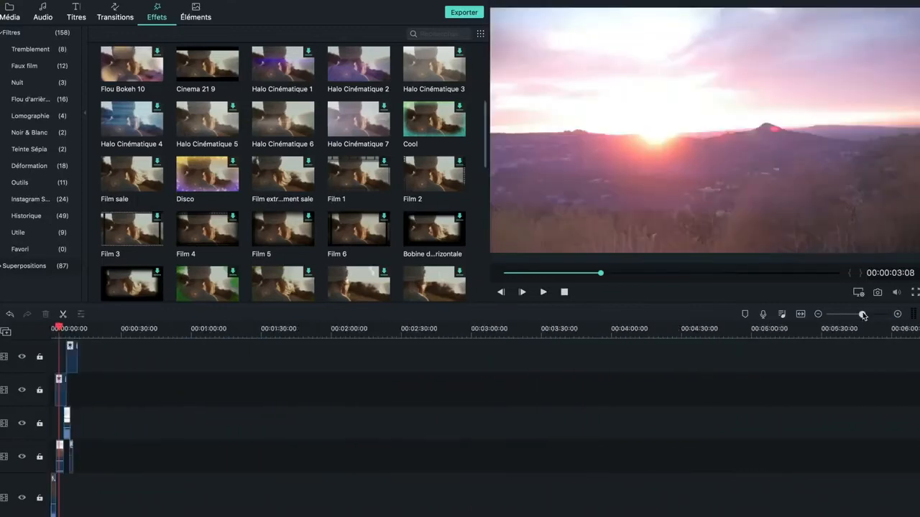
drag(860, 314, 876, 316)
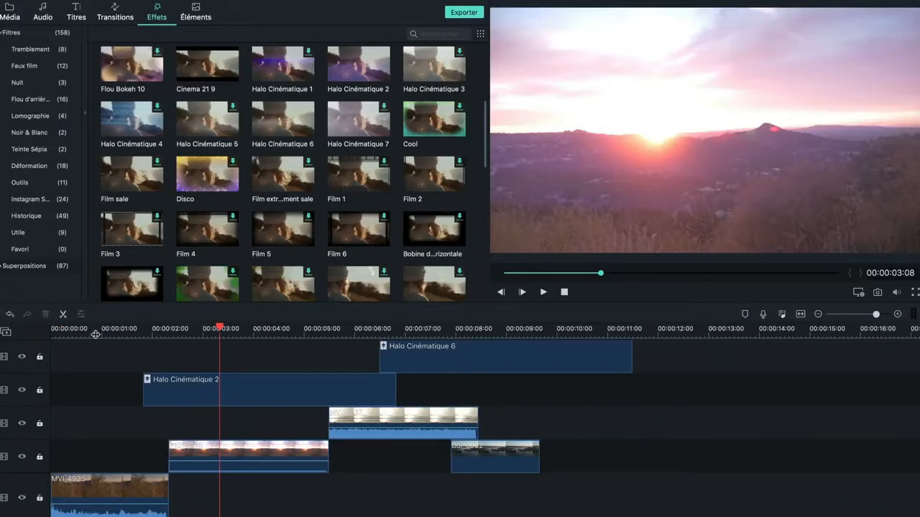
click(81, 362)
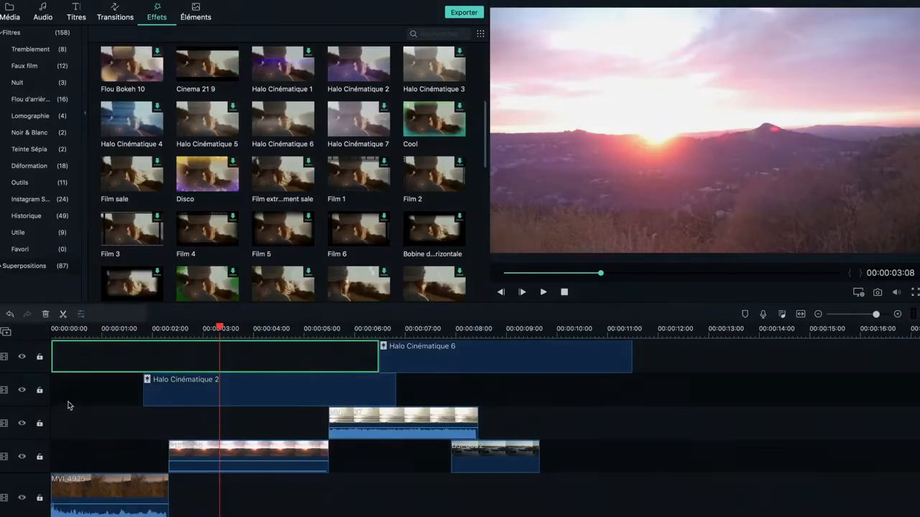
click(73, 407)
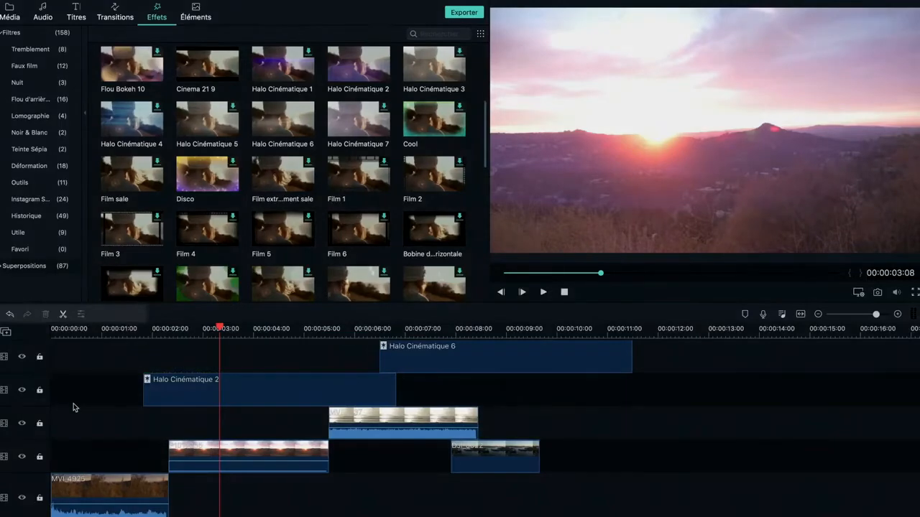
click(109, 504)
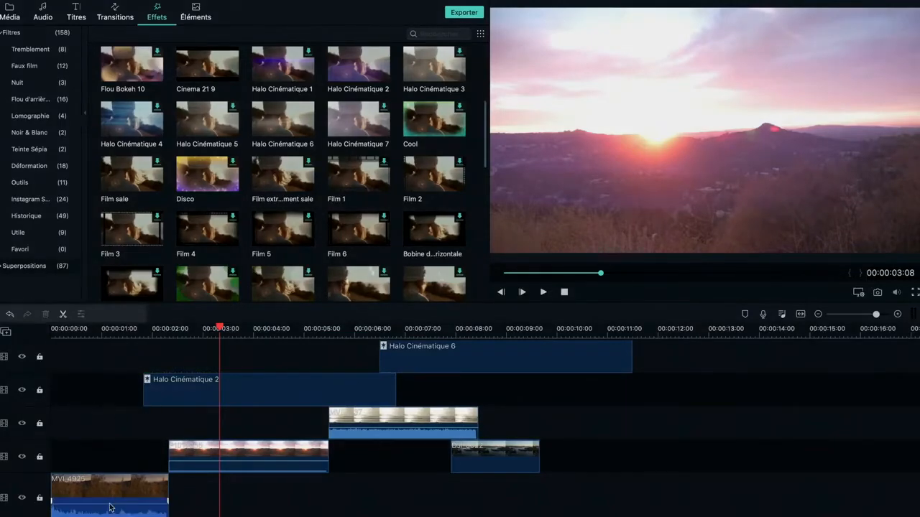
click(109, 491)
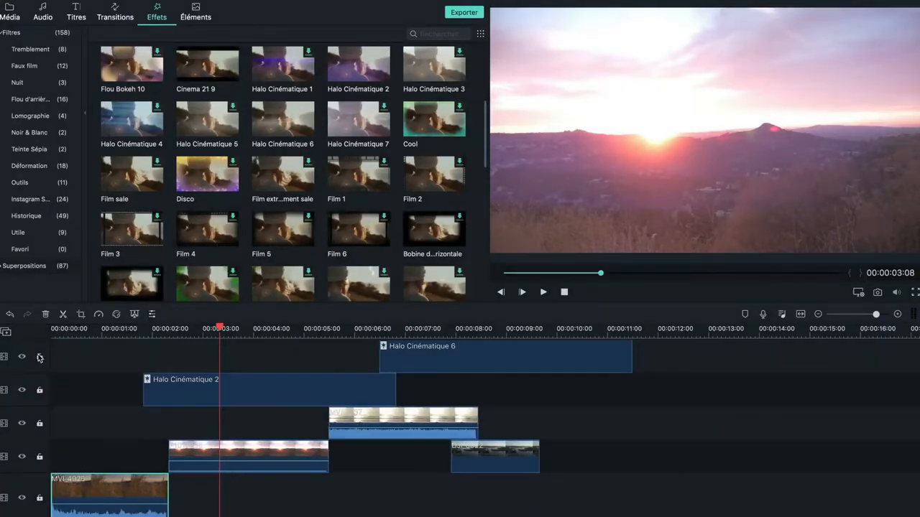
click(46, 316)
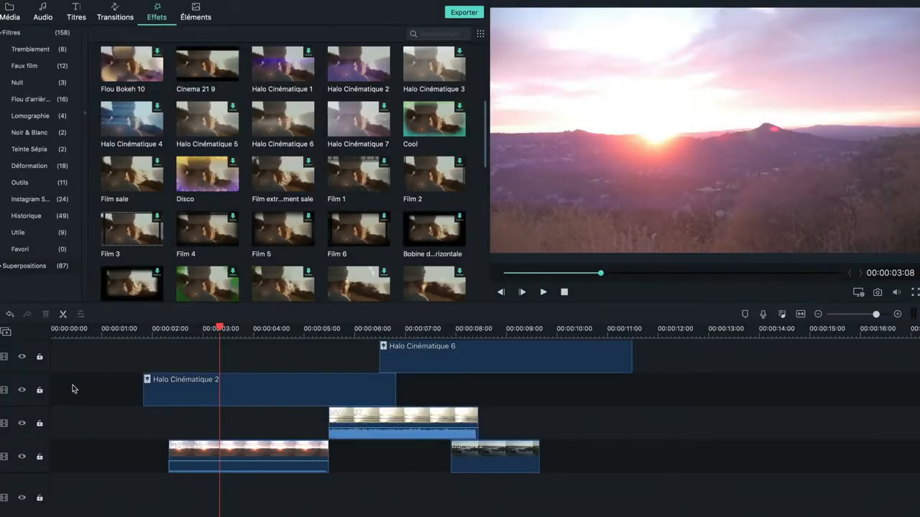
key(ctrl+z)
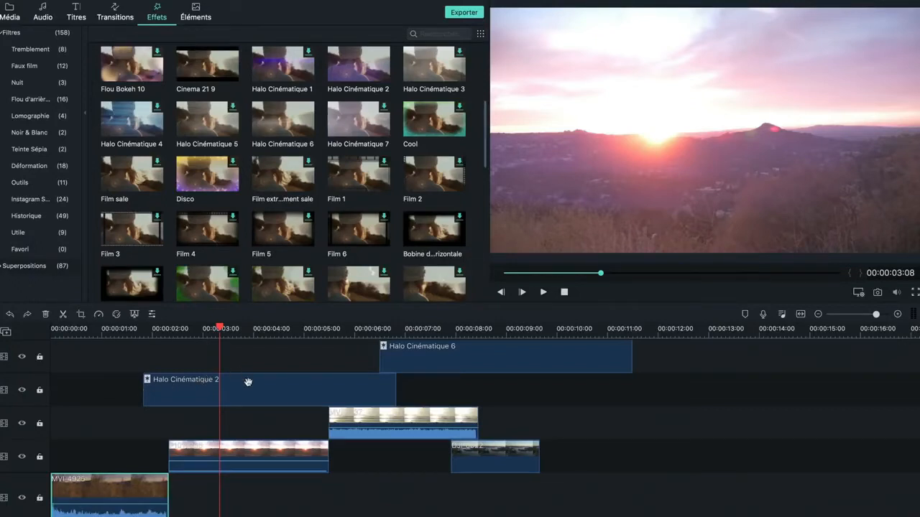
Step: Delete the P1010255 sunset clip from the timeline
click(311, 446)
click(45, 314)
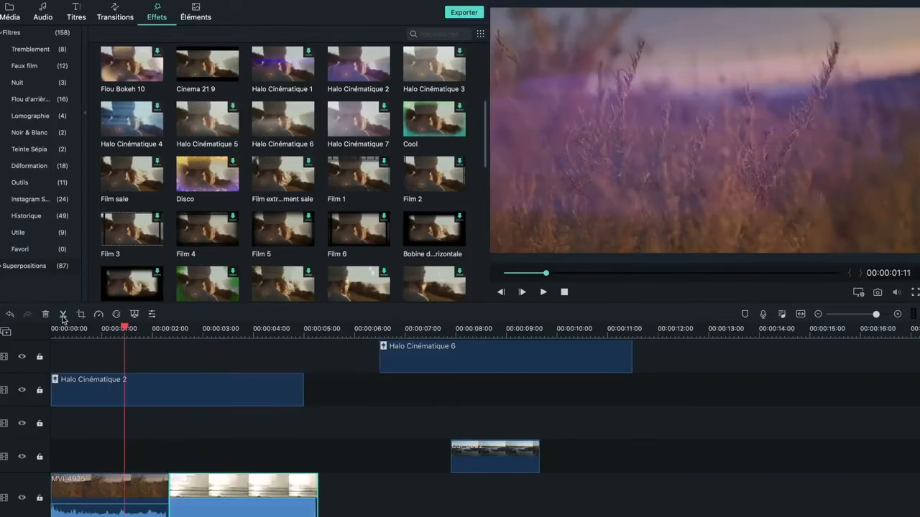
Step: Split the MVI_4925 clip at 00:00:01:11 and move its second part to the track above
click(62, 316)
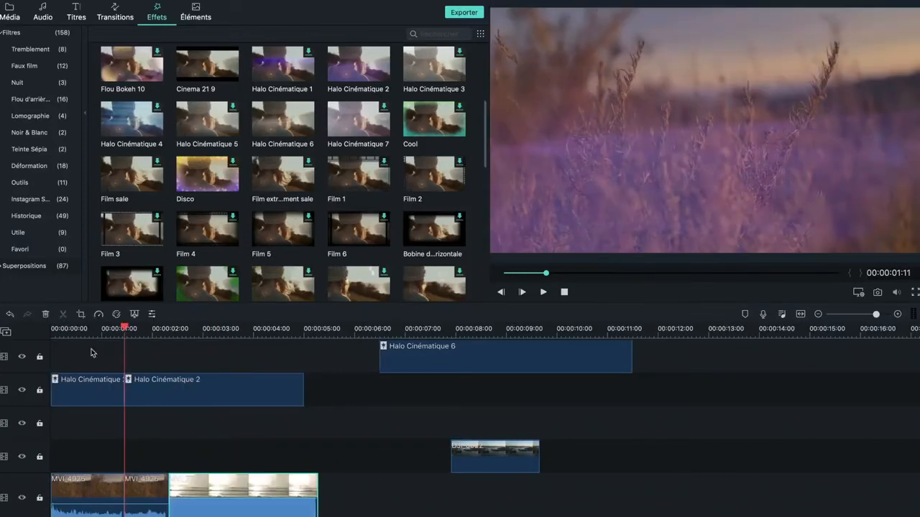
drag(153, 496, 152, 449)
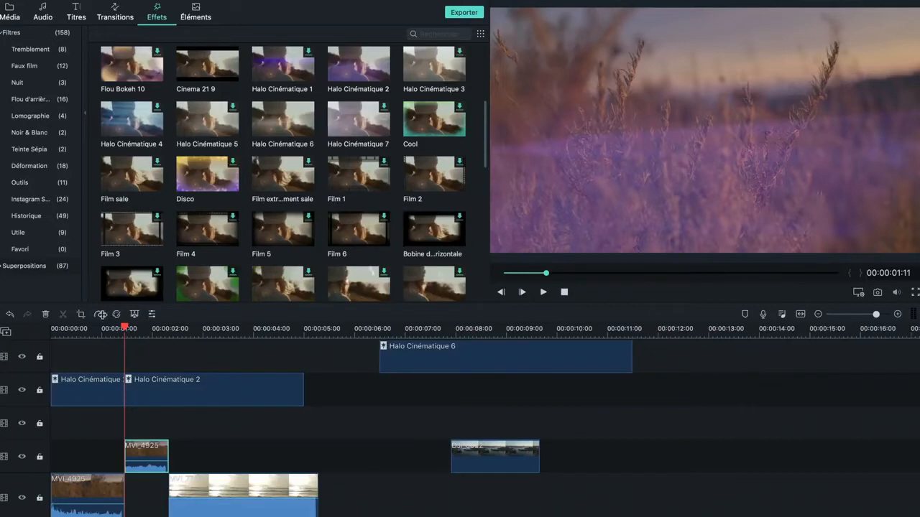
Step: Open the crop settings of the upper MVI_4925 clip and position a 1126 x 495 crop frame near the image centre
click(80, 315)
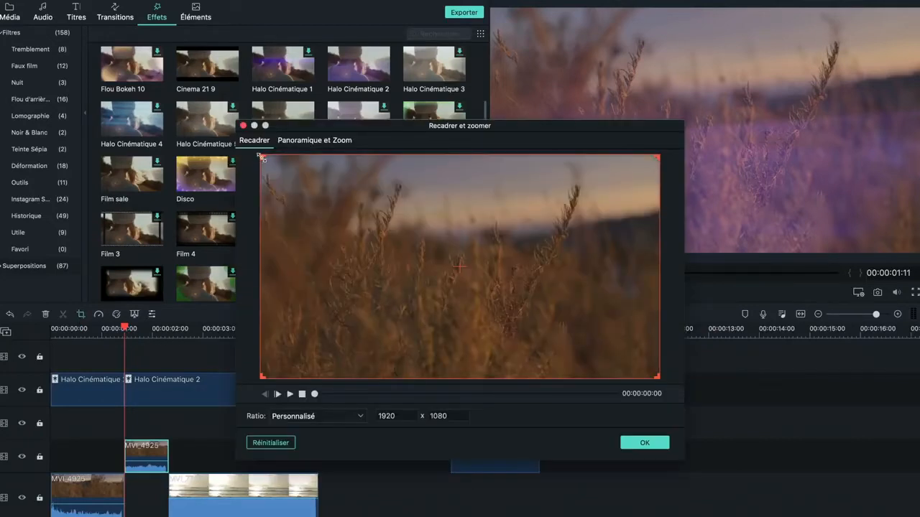
drag(261, 156, 427, 278)
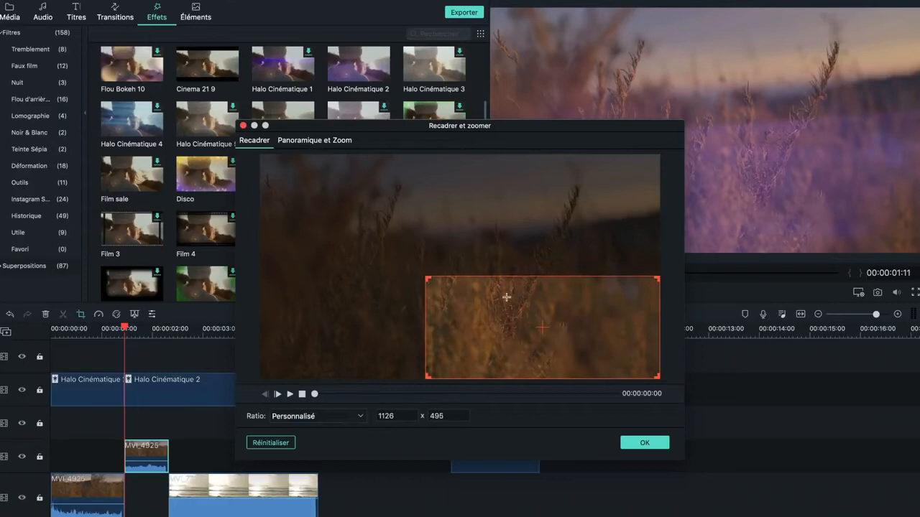
drag(508, 300, 413, 239)
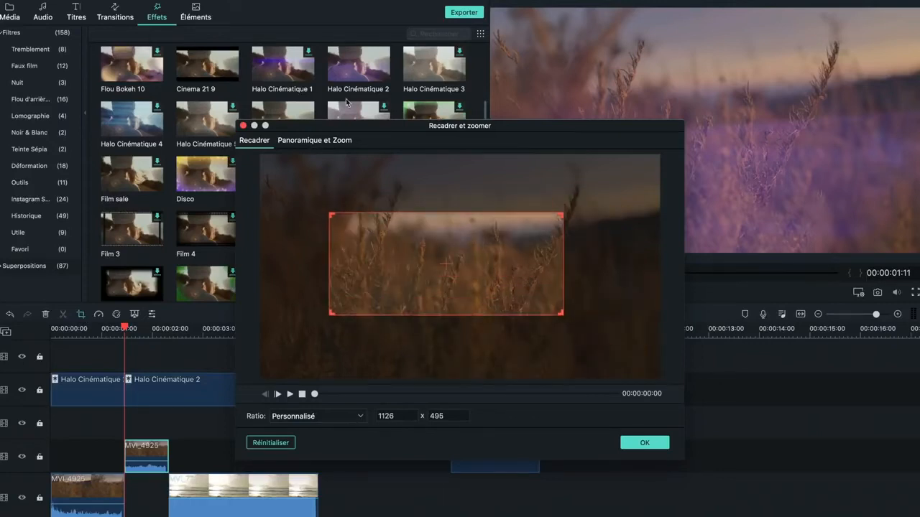
Step: Give the clip a pan and zoom from a 1106 x 665 start frame to the full image, and preview the movement
click(329, 144)
drag(262, 157, 332, 207)
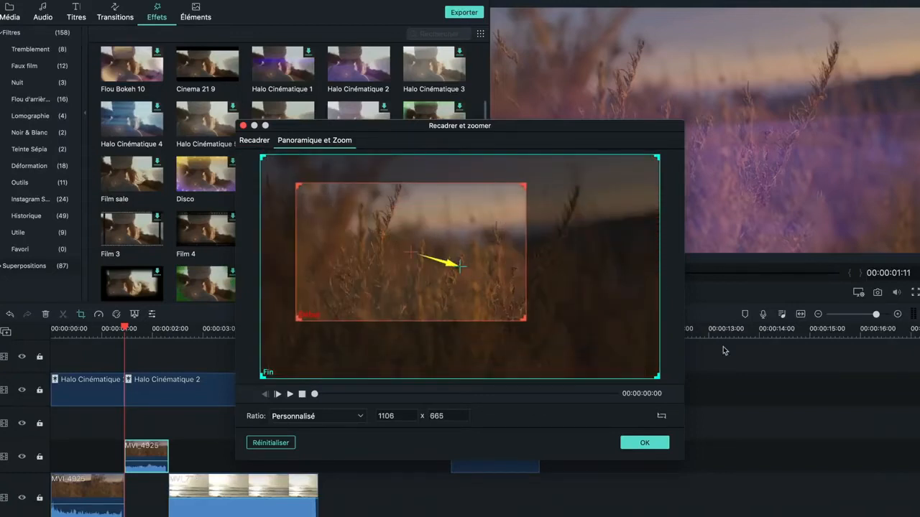
click(290, 395)
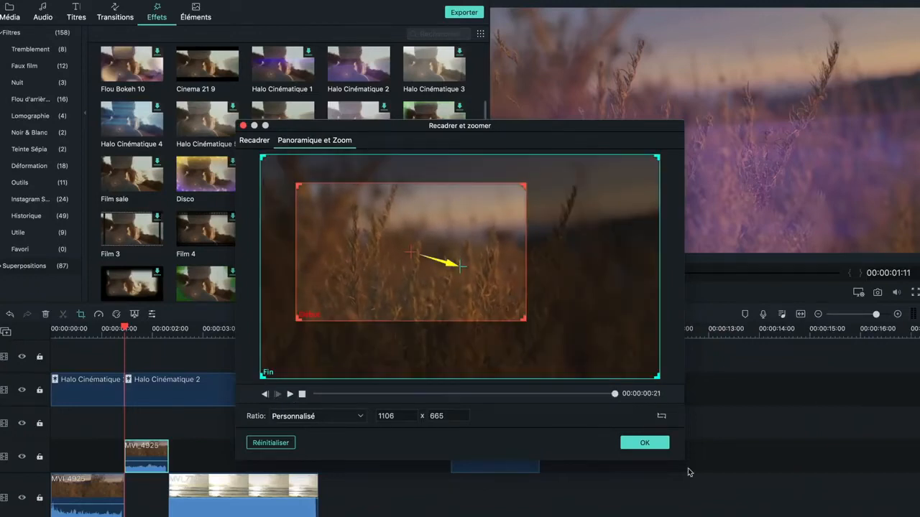
click(244, 126)
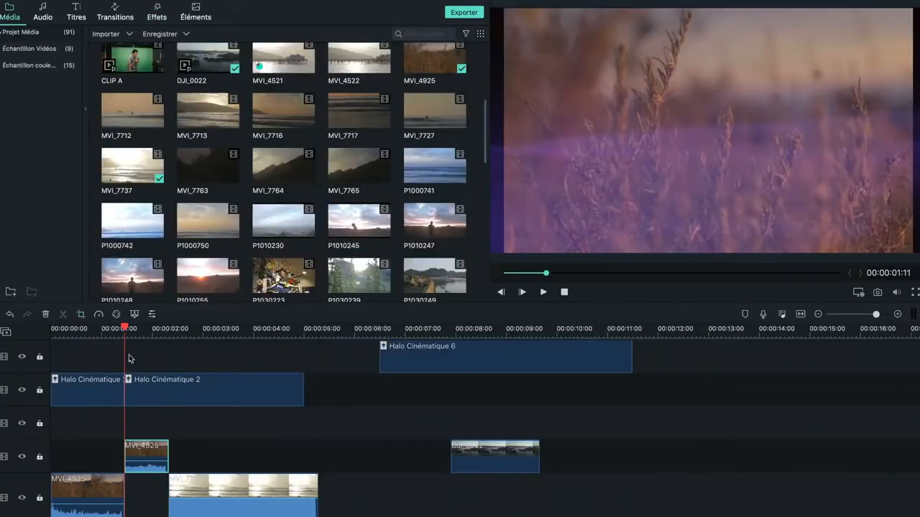
click(186, 483)
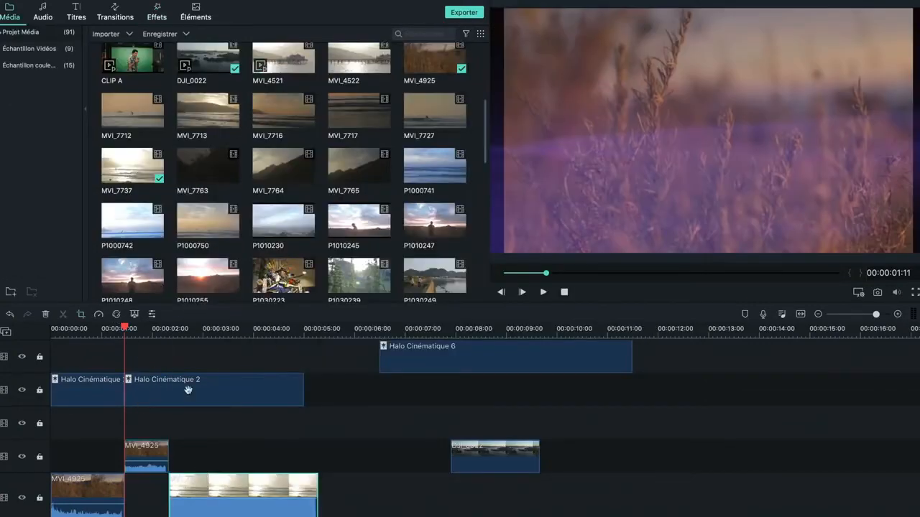
click(176, 328)
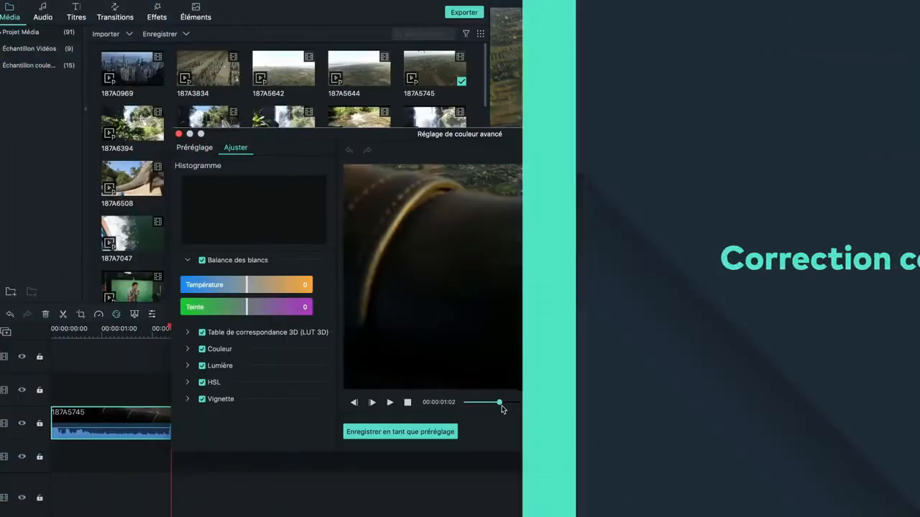
Step: Preview the 187A5745 balloon clip at 00:00:03:05 and set its white balance temperature to 48
drag(500, 403, 538, 403)
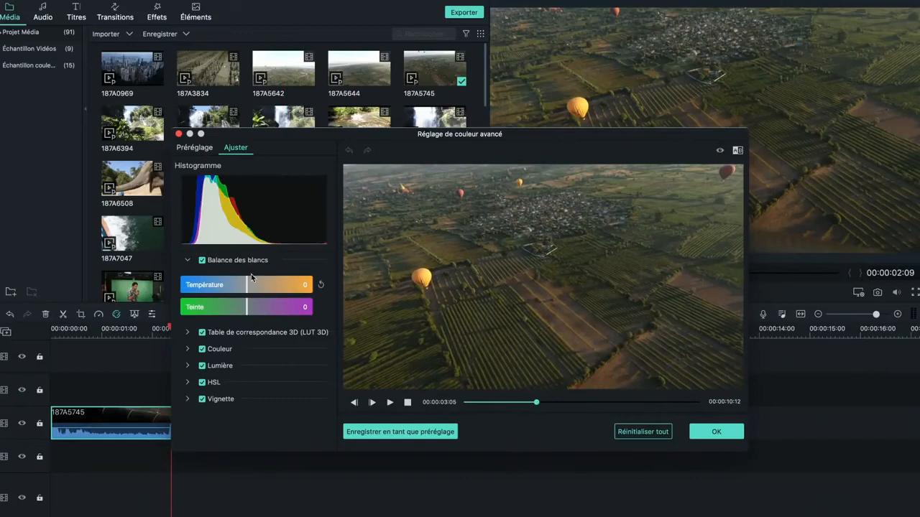
drag(248, 280, 279, 294)
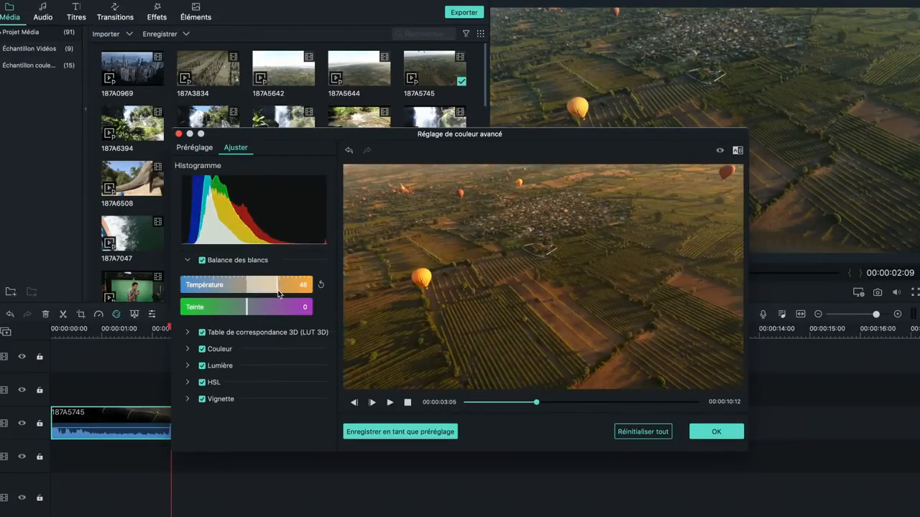
Step: Try several 3D LUTs on the balloon clip, including 007 Series and Reign, and choose Star Wars
click(188, 337)
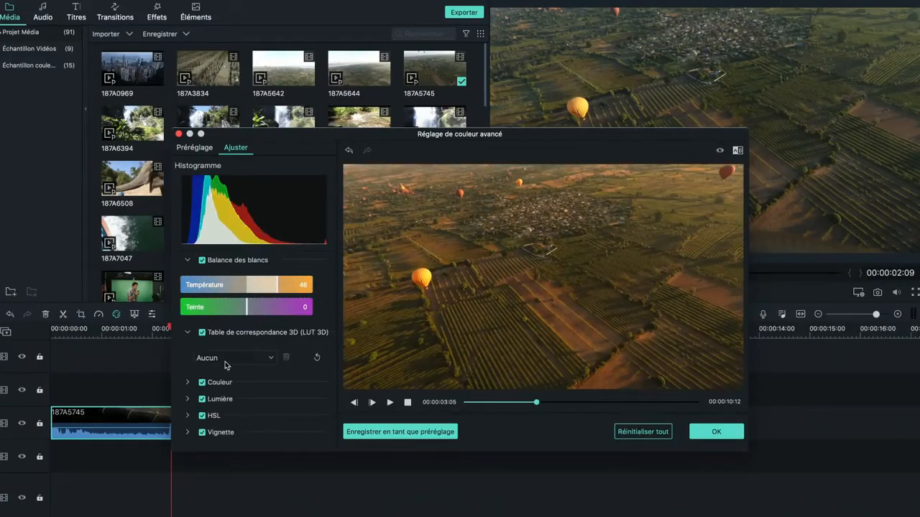
click(225, 357)
click(216, 383)
click(225, 357)
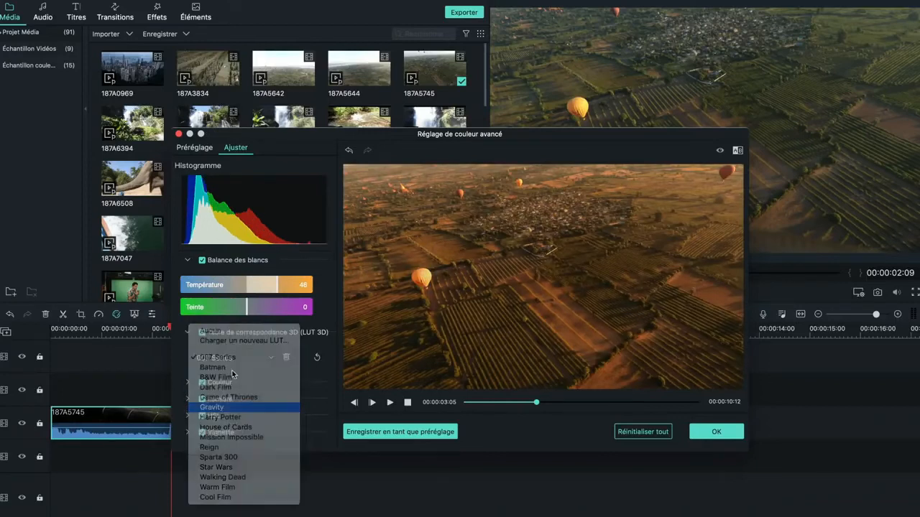
click(232, 359)
click(230, 399)
click(270, 359)
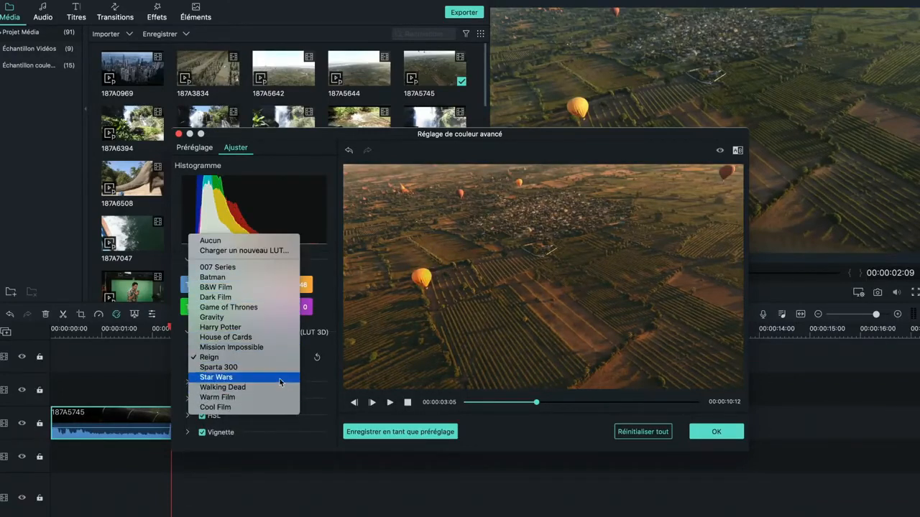
click(280, 379)
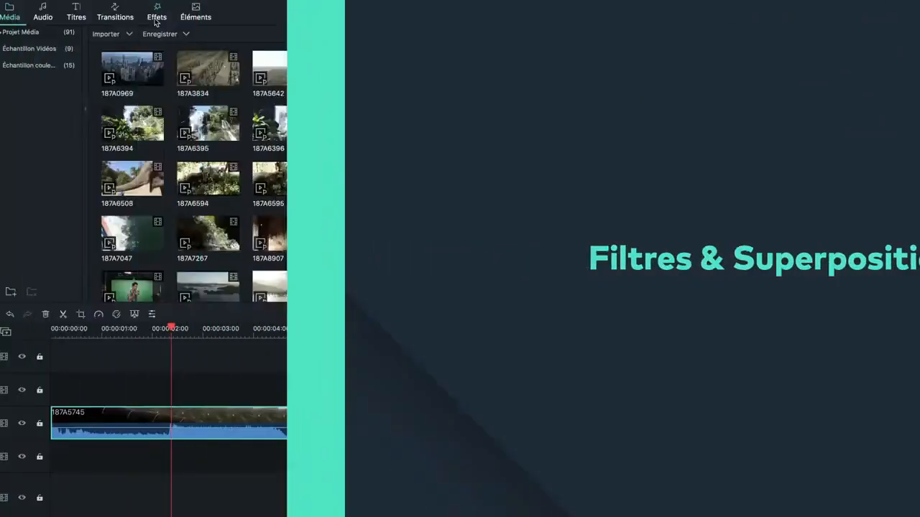
Step: Add the Fuite de Lumière 2 light leak overlay on the track above the 187A5745 clip
click(157, 14)
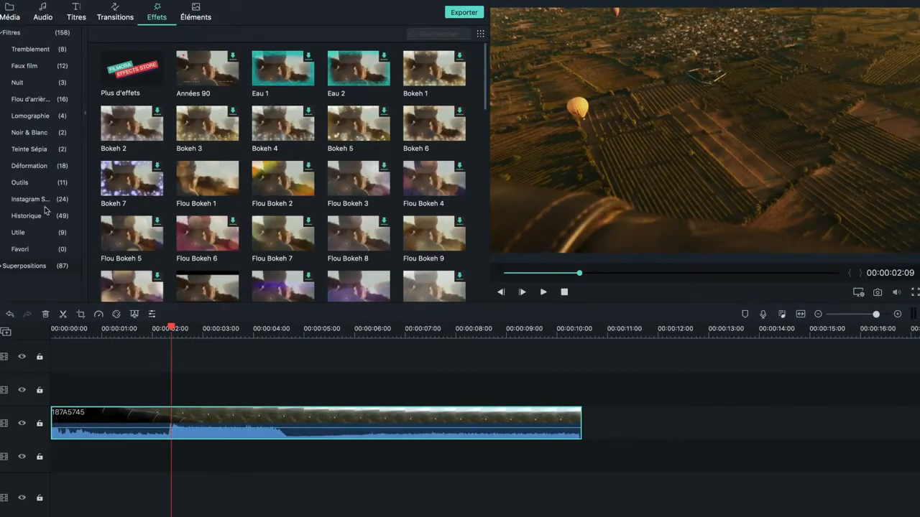
click(2, 266)
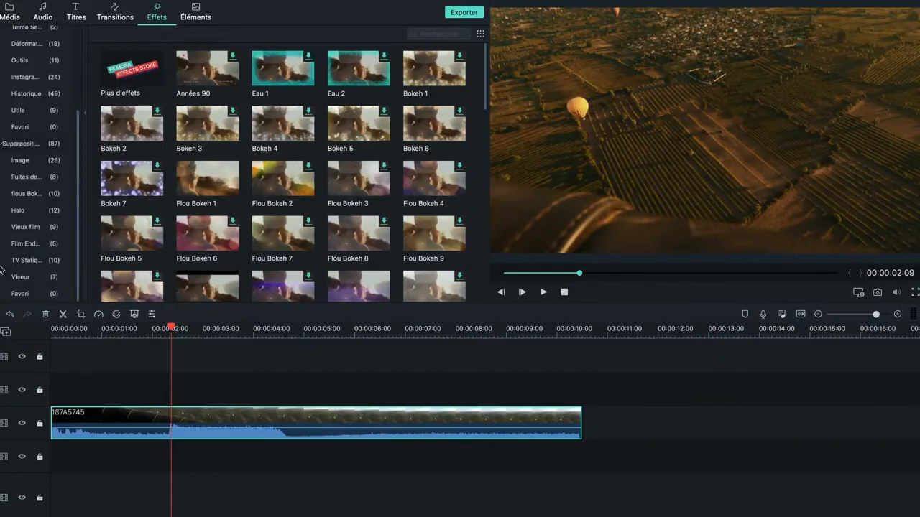
click(32, 184)
drag(210, 68, 180, 381)
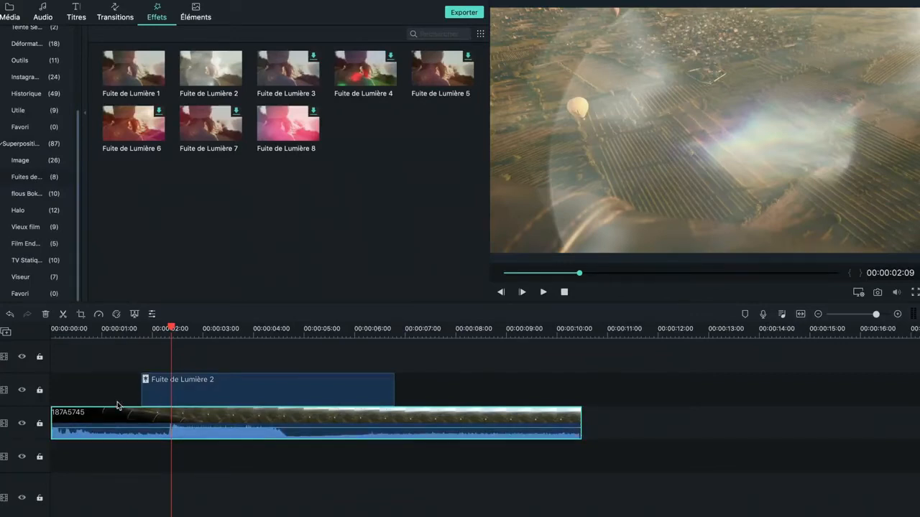
Step: Play back the clip with the Fuite de Lumière 2 overlay from 00:00:01:11
scroll(127, 328, up, 1)
click(125, 328)
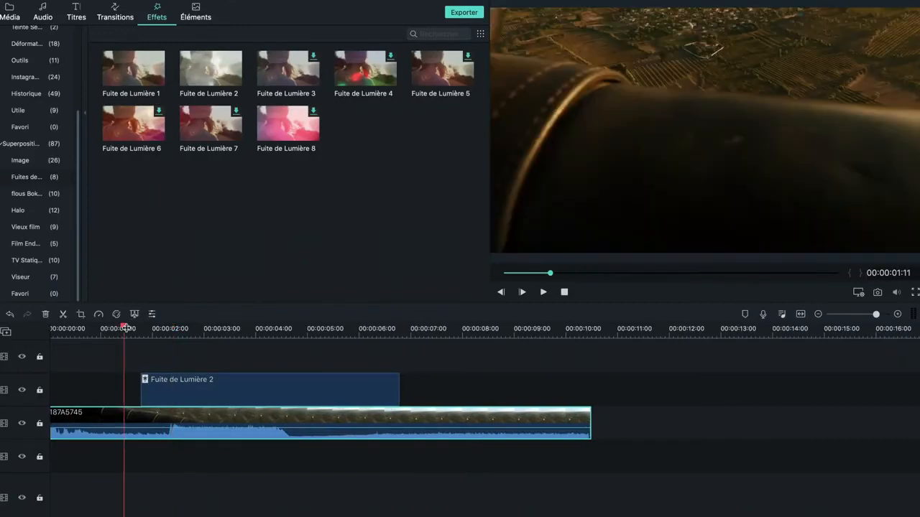
key(space)
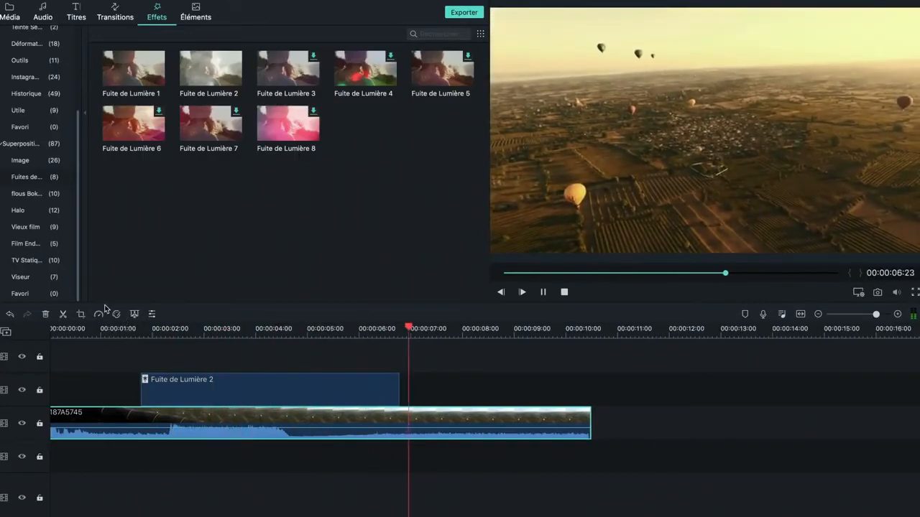
key(space)
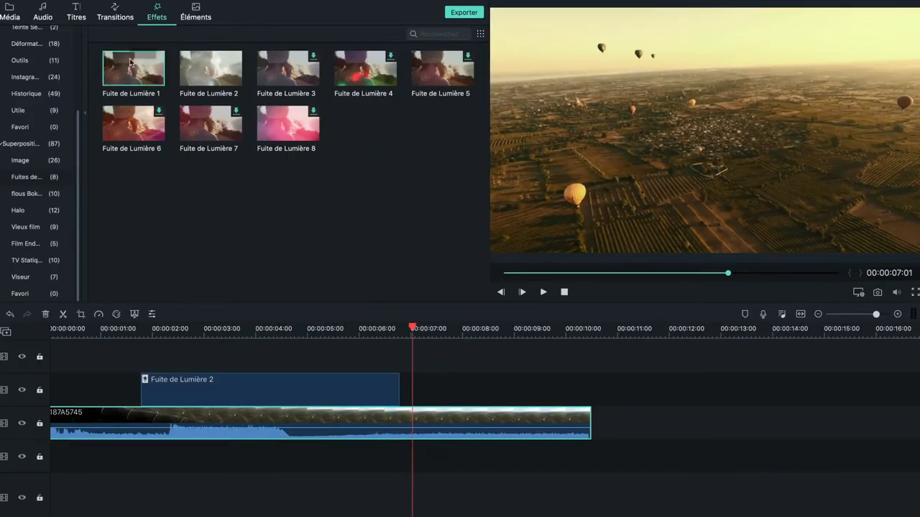
Step: Add the Fuite de Lumière 1 overlay just after Fuite de Lumière 2 on the same track and play it back
drag(130, 63, 413, 399)
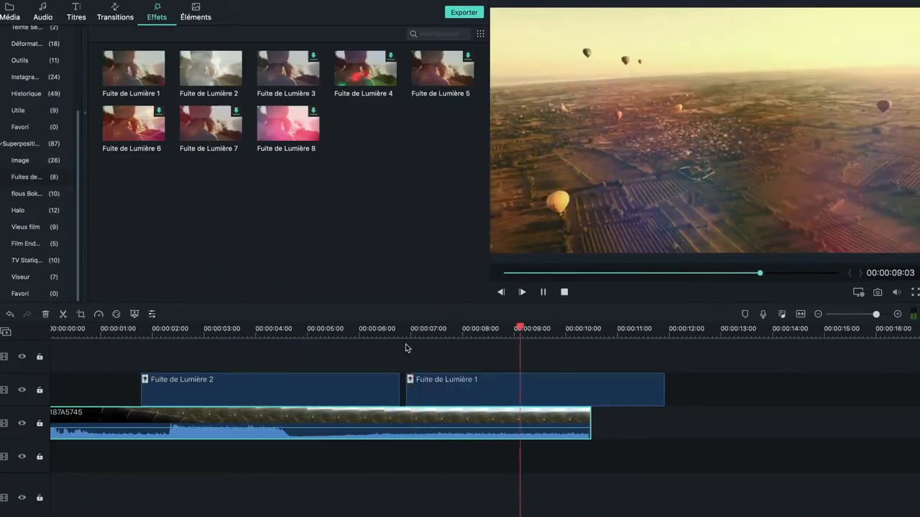
key(space)
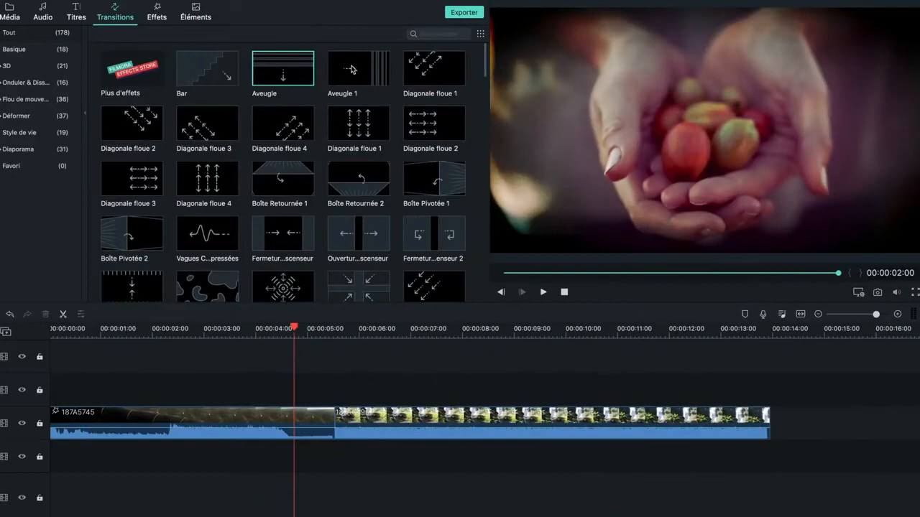
Step: Place the Dissoudre transition between the 187A5745 clip and the waterfall clip and play back the result
click(351, 69)
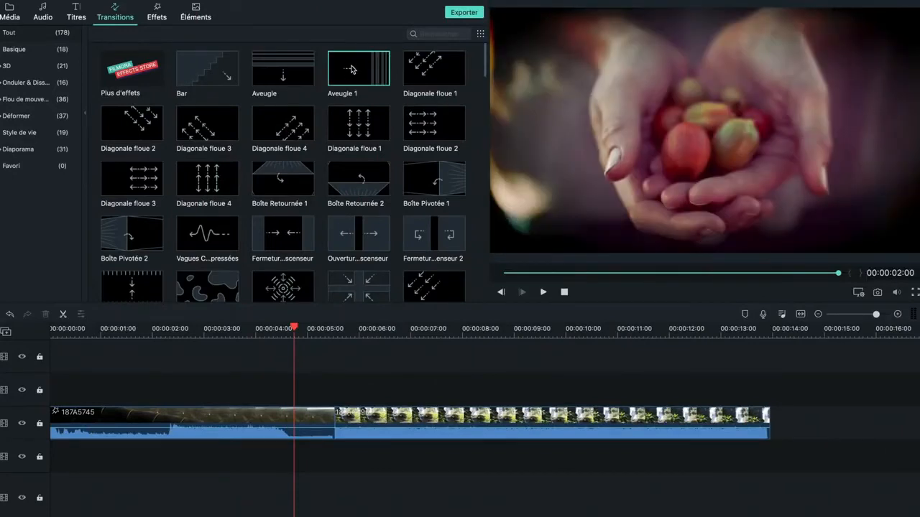
scroll(311, 205, down, 3)
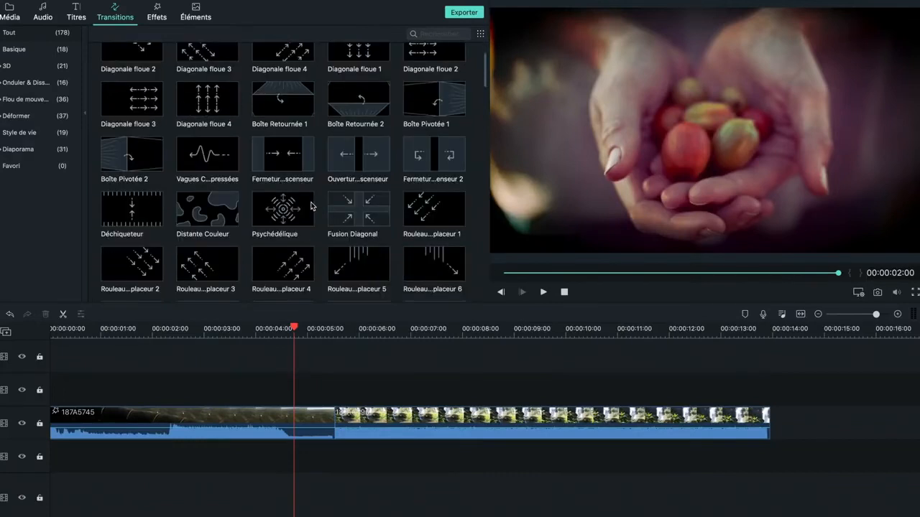
scroll(311, 205, down, 10)
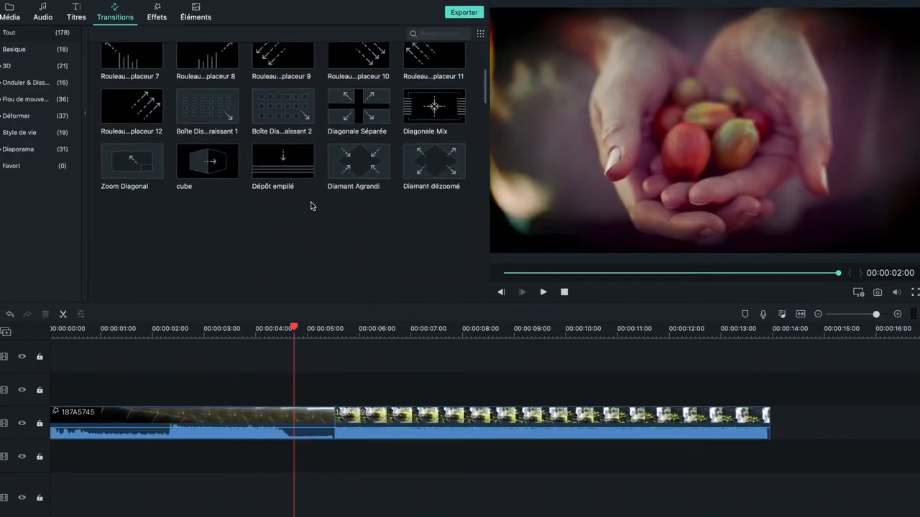
scroll(255, 186, down, 4)
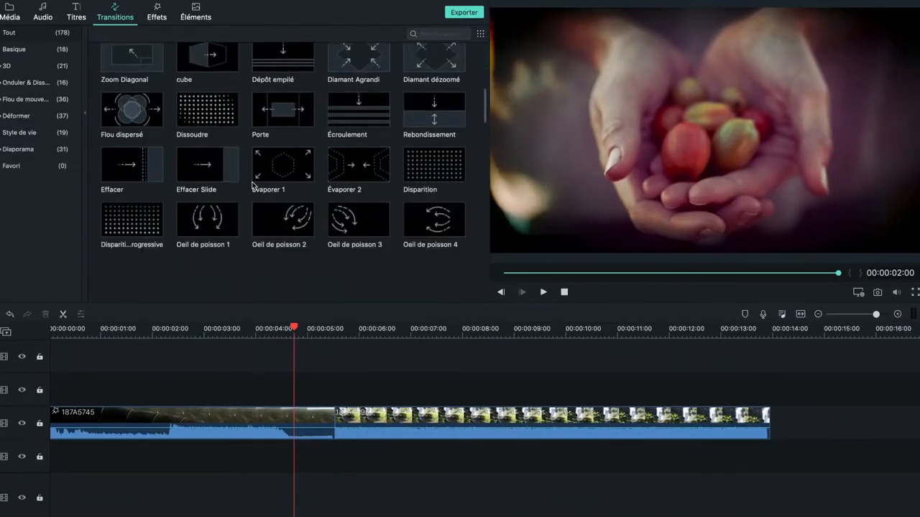
drag(201, 125, 324, 408)
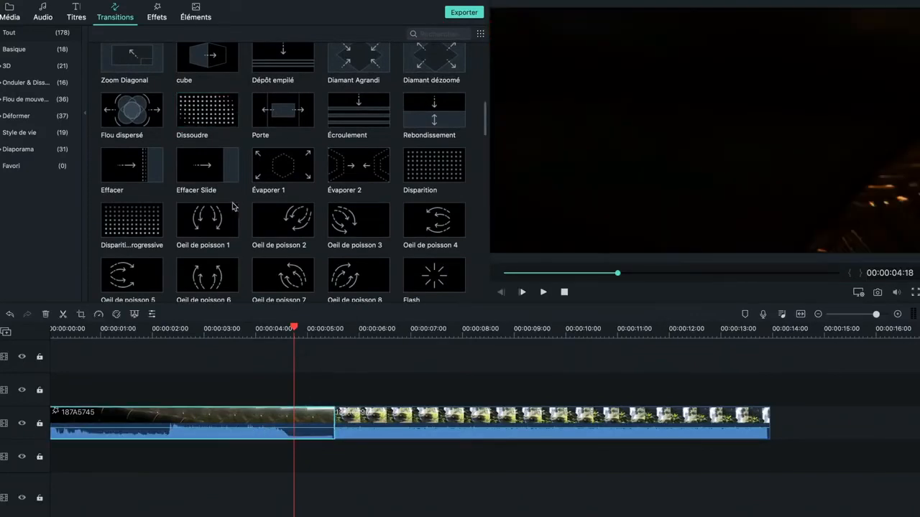
click(207, 128)
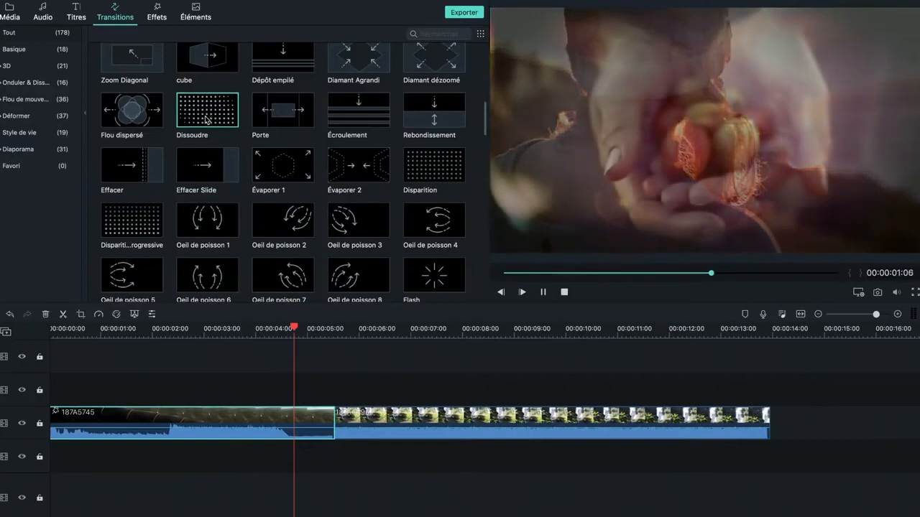
drag(208, 128, 330, 415)
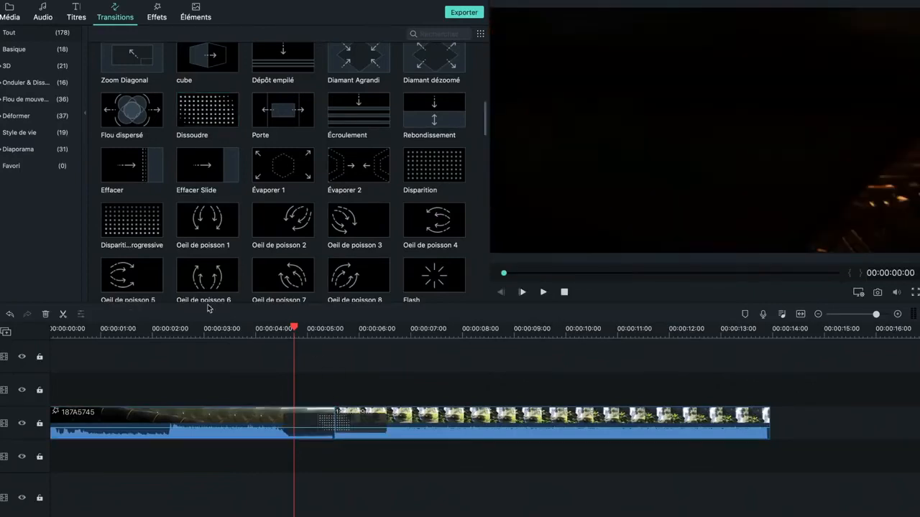
key(space)
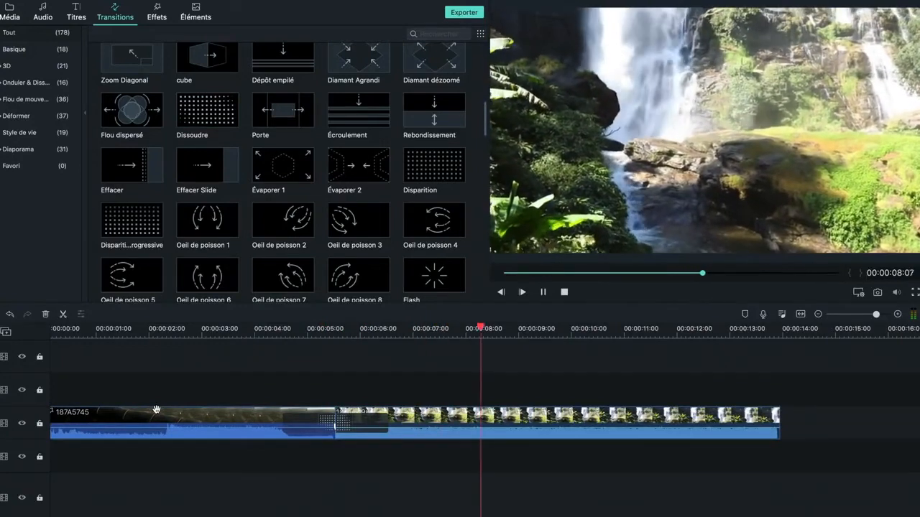
key(space)
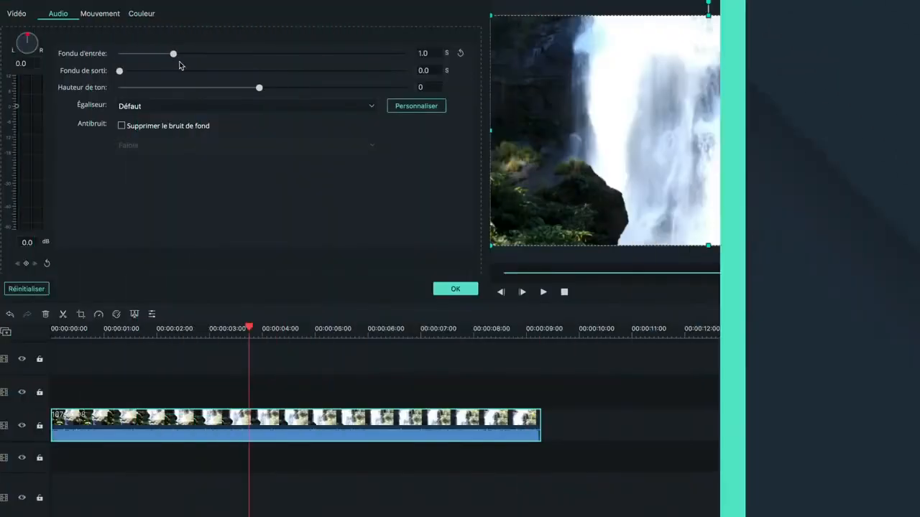
Step: Set the waterfall clip's audio fade-in to 1.5 s and fade-out to 0.7 s, and review the equalizer presets
drag(172, 54, 199, 54)
drag(120, 71, 154, 72)
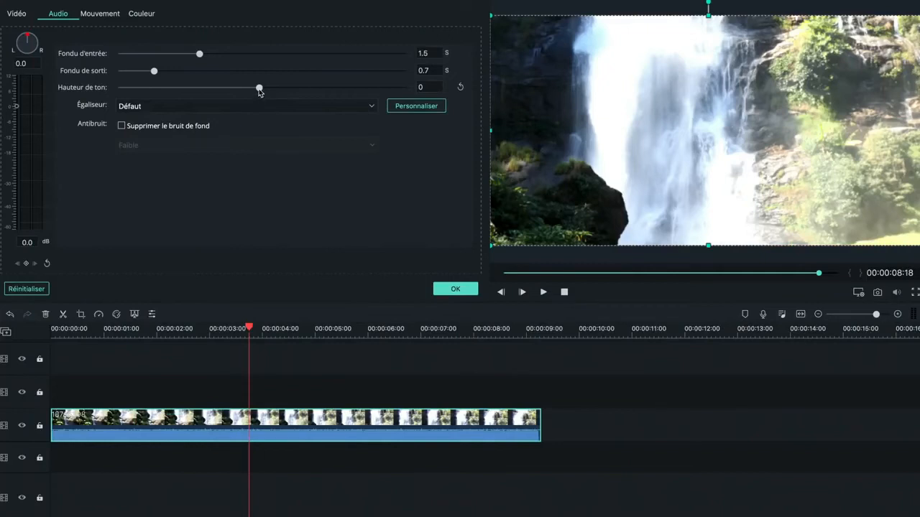
click(308, 109)
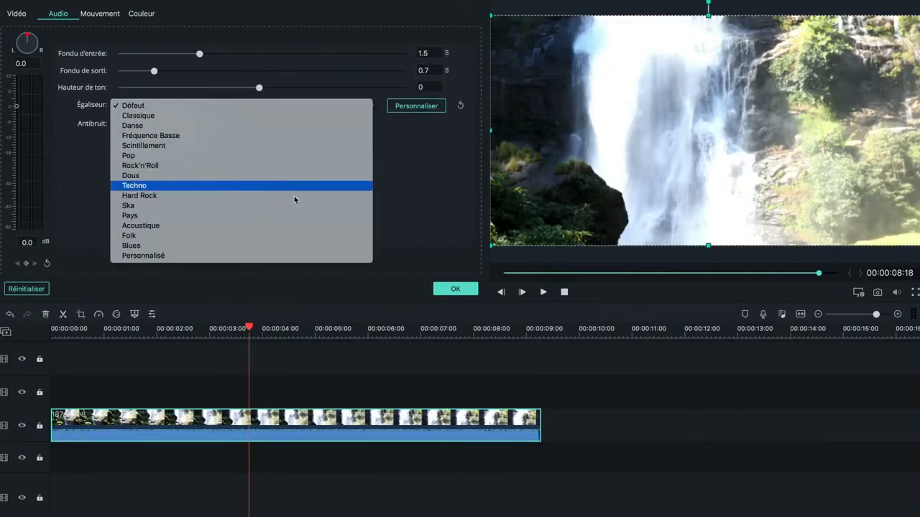
click(308, 109)
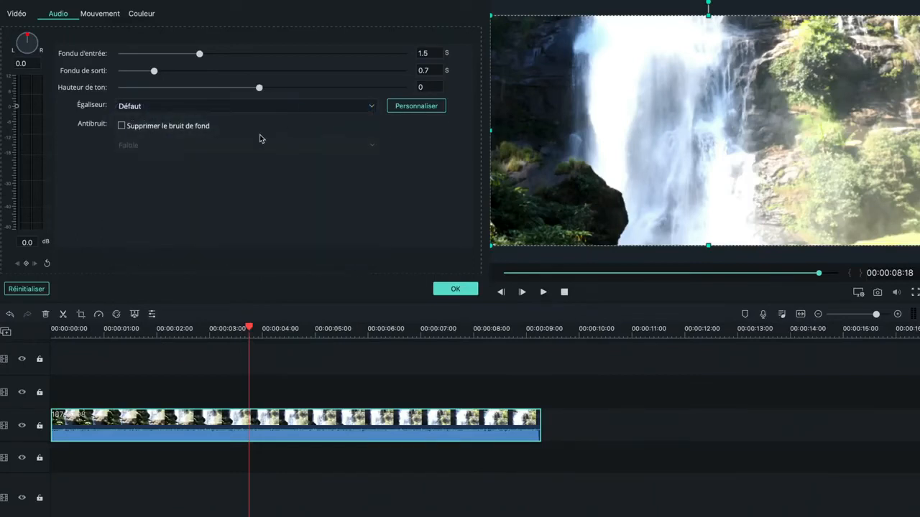
Step: Enable background noise removal on the waterfall clip and set its strength to Milieu
click(197, 127)
click(206, 150)
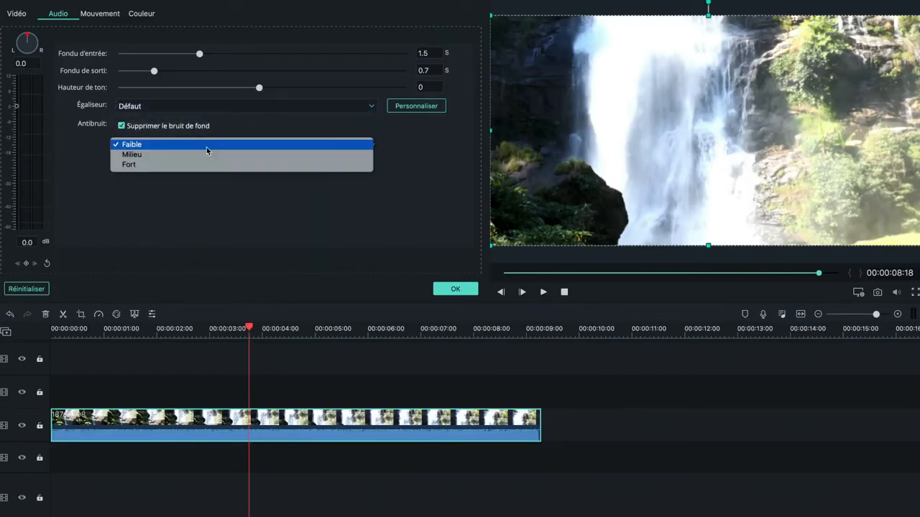
click(207, 157)
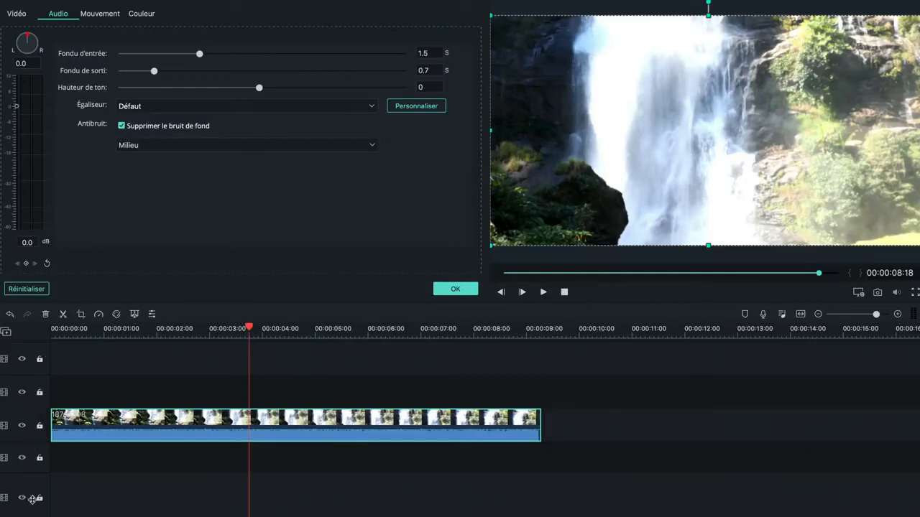
Step: Enlarge the waterfall clip's track and lower the clip's volume to -14.6 dB using the audio line
drag(35, 407, 53, 346)
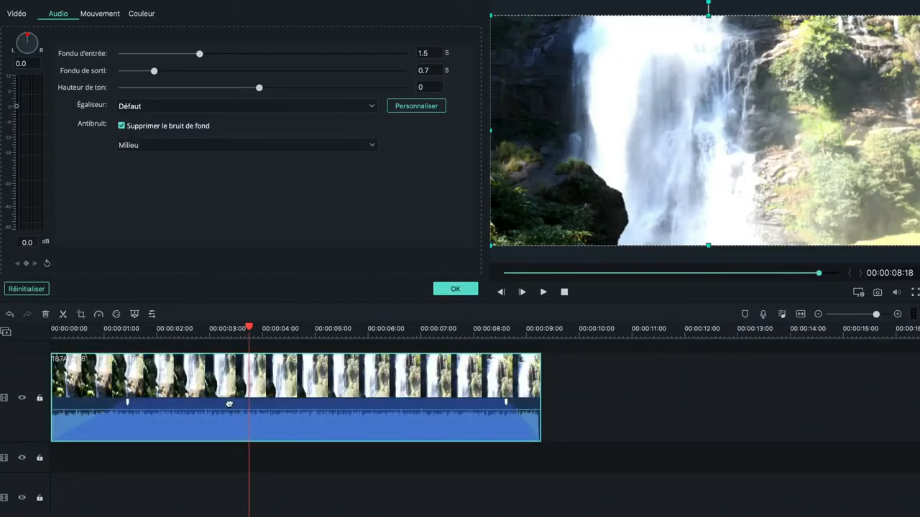
mouse_move(232, 412)
mouse_down()
mouse_move(232, 420)
mouse_move(233, 406)
mouse_up()
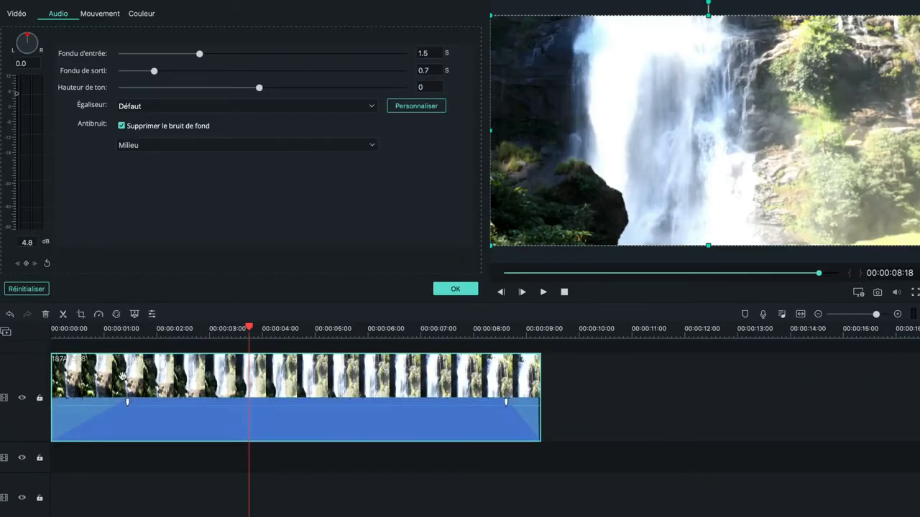
click(179, 332)
scroll(154, 327, down, 3)
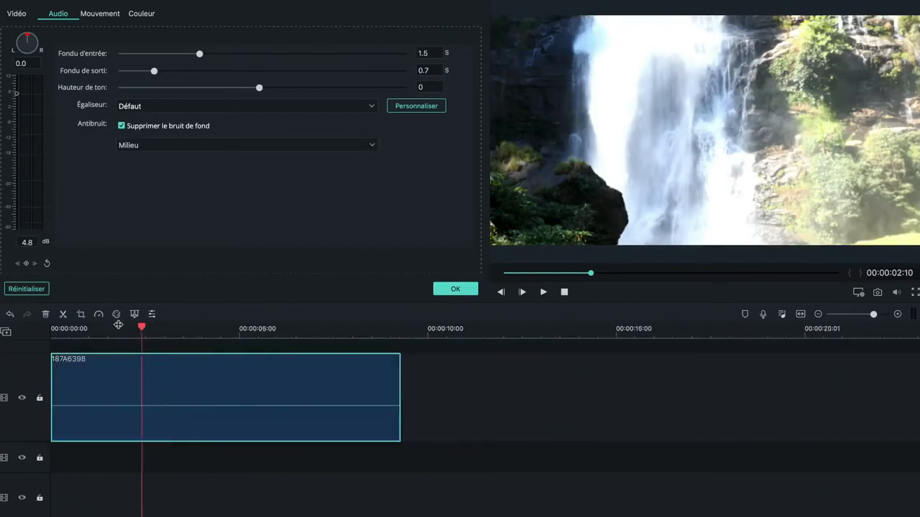
mouse_move(166, 381)
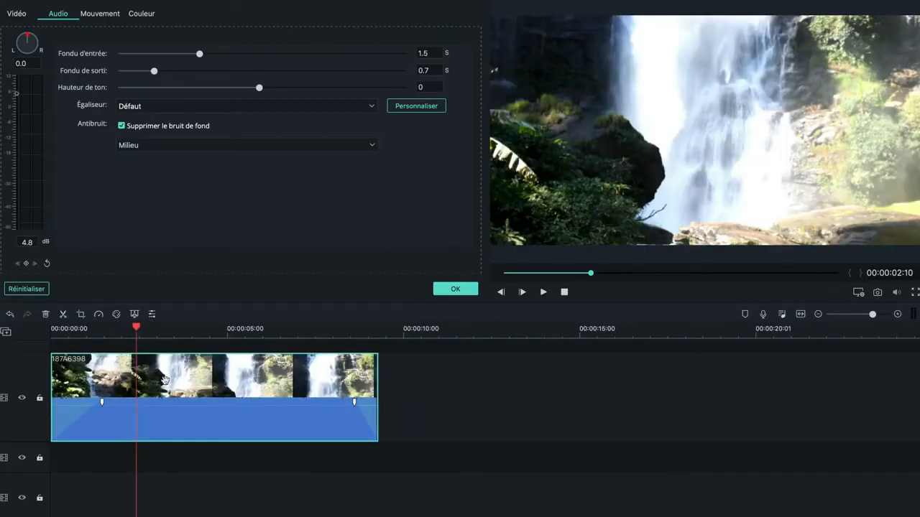
drag(170, 407, 170, 422)
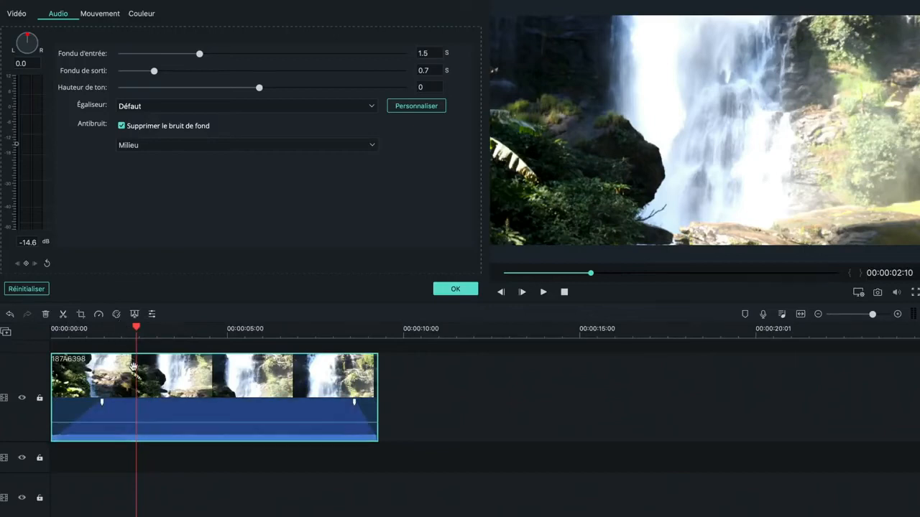
Step: Add volume keyframes to the waterfall clip at 00:00:02:09 and 00:00:01:03
click(135, 417)
click(26, 264)
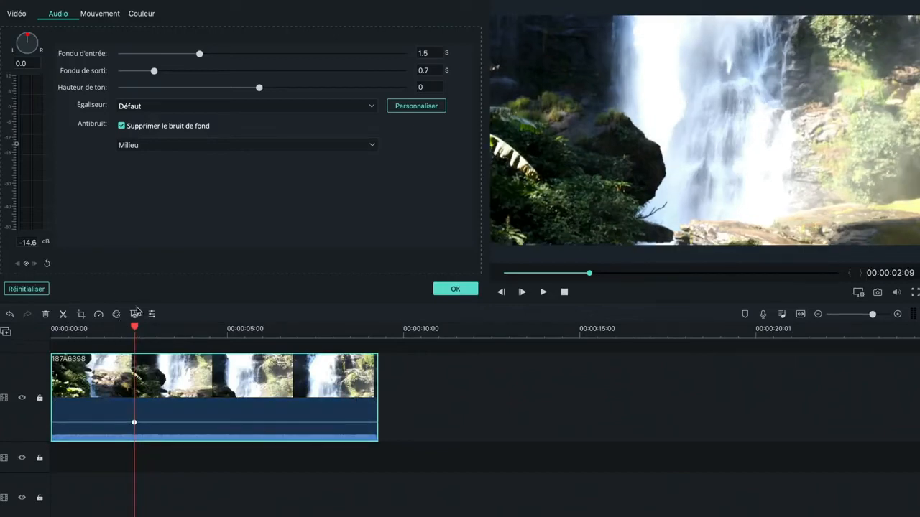
drag(90, 328, 94, 326)
click(88, 327)
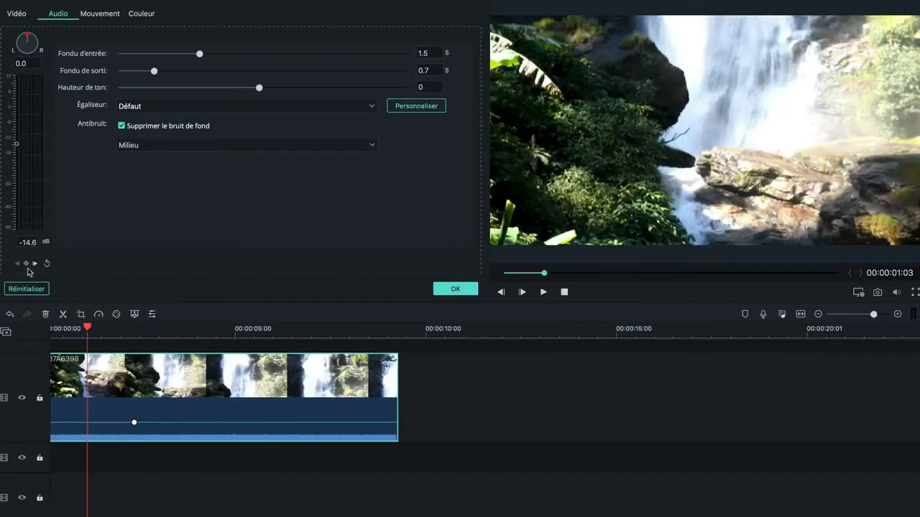
click(117, 403)
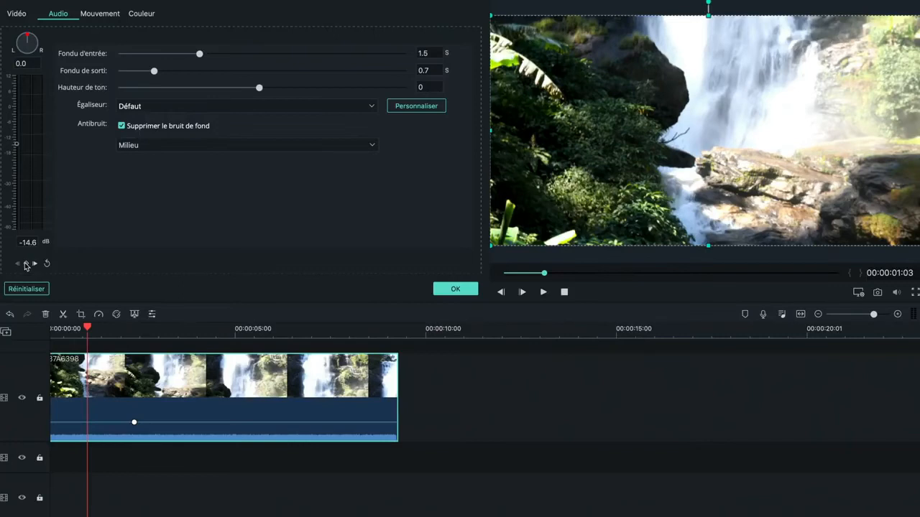
click(26, 263)
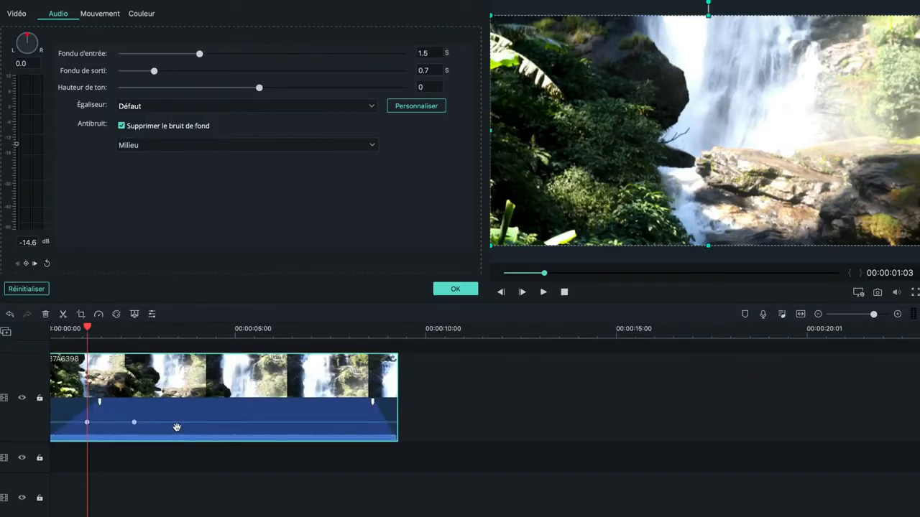
Step: Lower the volume after the 00:00:02:09 keyframe to -27.9 dB and add another keyframe at 00:00:03:16
mouse_move(177, 425)
mouse_down()
mouse_move(181, 437)
mouse_move(183, 409)
mouse_move(182, 435)
mouse_up()
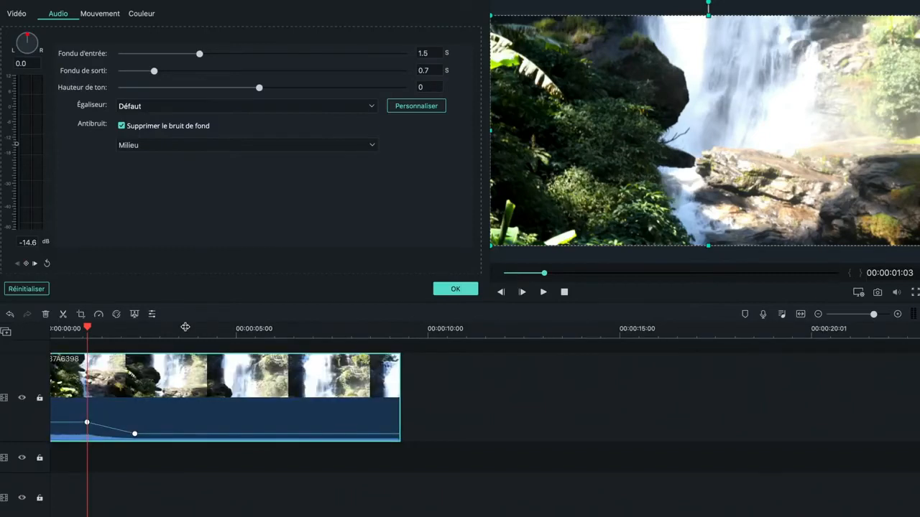
click(186, 327)
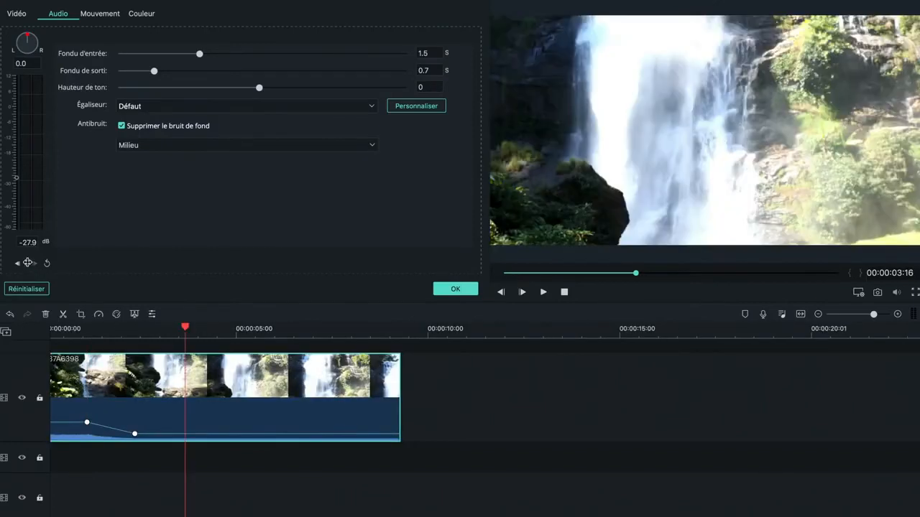
click(25, 263)
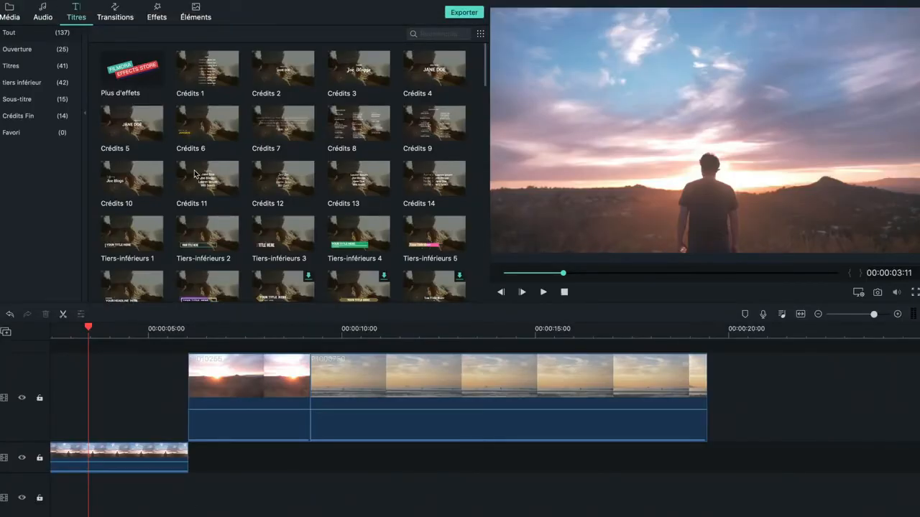
Step: Preview Titre 10 from the Titres category and place it on a track above the clip of the man at sunset
scroll(194, 173, down, 2)
click(43, 65)
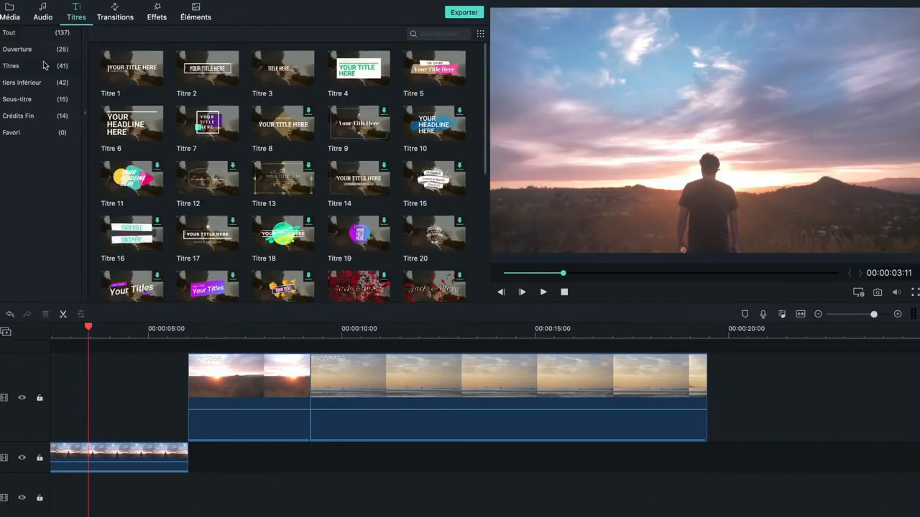
scroll(288, 201, down, 1)
scroll(359, 165, up, 1)
click(432, 131)
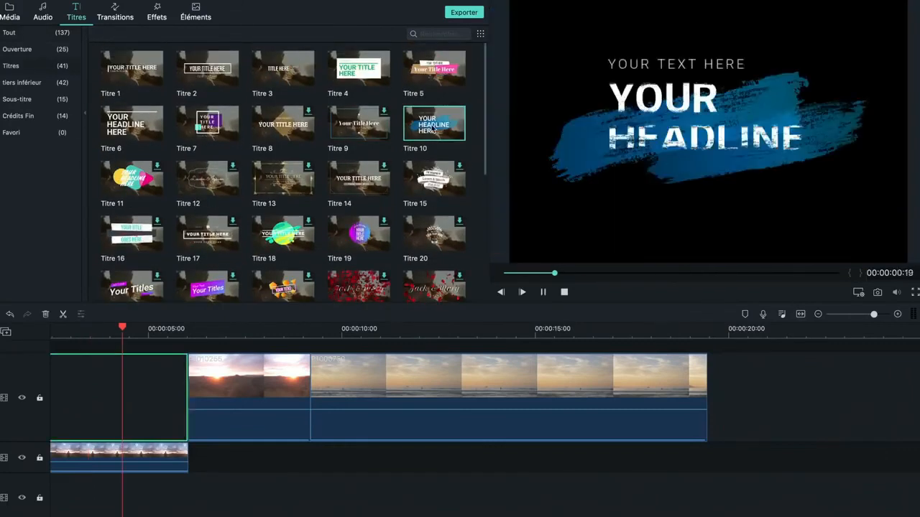
drag(433, 131, 88, 411)
drag(70, 383, 70, 381)
drag(38, 354, 37, 406)
Step: Open the Titre 10 title for editing and replace its first headline line with "Rando"
double_click(163, 390)
click(105, 23)
key(BackSpace)
key(BackSpace)
key(BackSpace)
key(BackSpace)
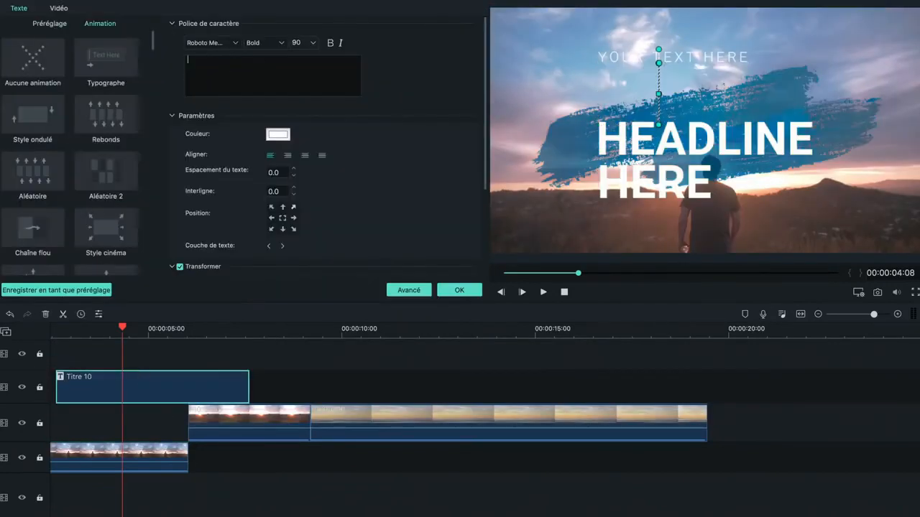
text(Rando L)
key(BackSpace)
key(BackSpace)
Step: Replace the title's "HEADLINE" text with "Los" and its "HERE" text with "Angeles"
double_click(649, 148)
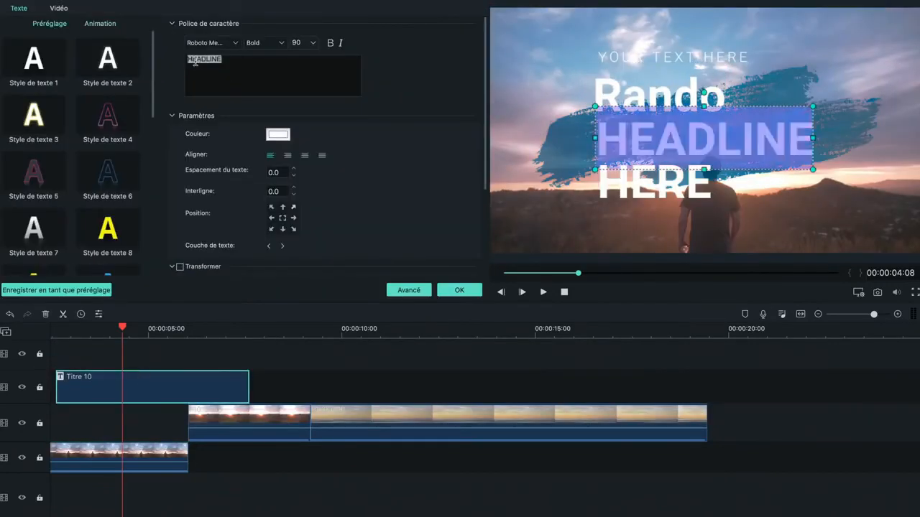
text(Los)
double_click(635, 180)
text(Angeles)
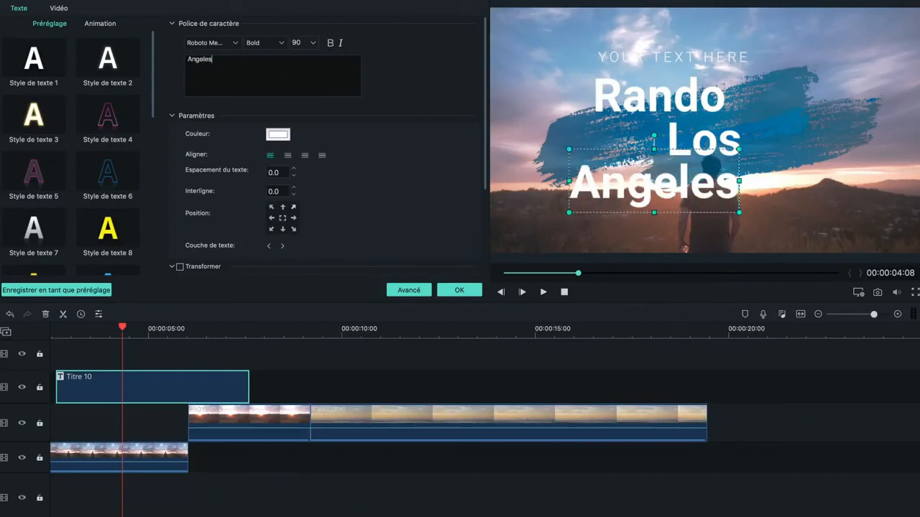
Step: Align Los and Angeles with the left edge of Rando and remove the small "YOUR TEXT HERE" line
drag(697, 140, 624, 144)
drag(635, 181, 660, 183)
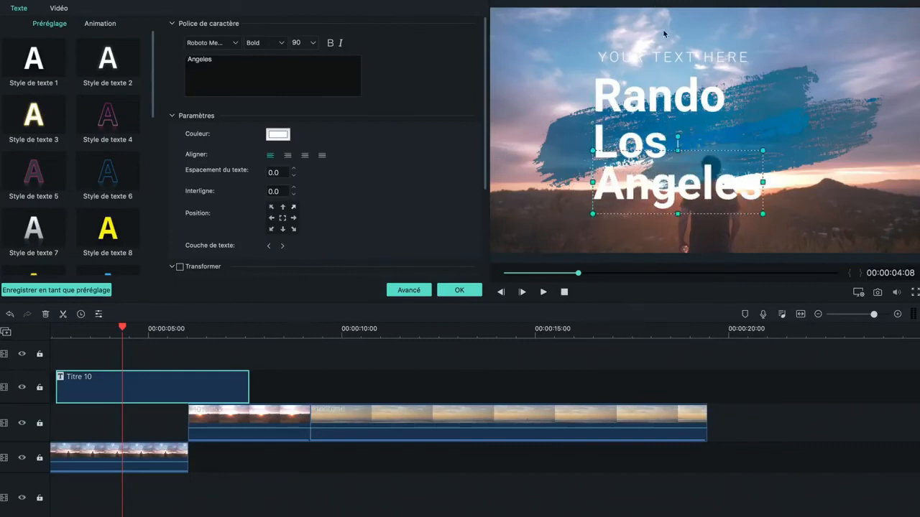
double_click(658, 51)
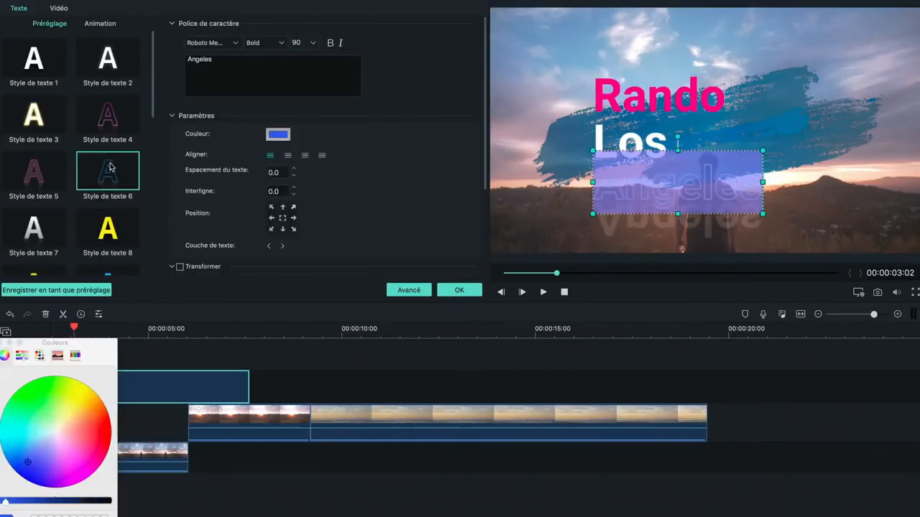
Step: Try several text style presets on the word Angeles and settle on Style de texte 1
click(113, 132)
click(107, 55)
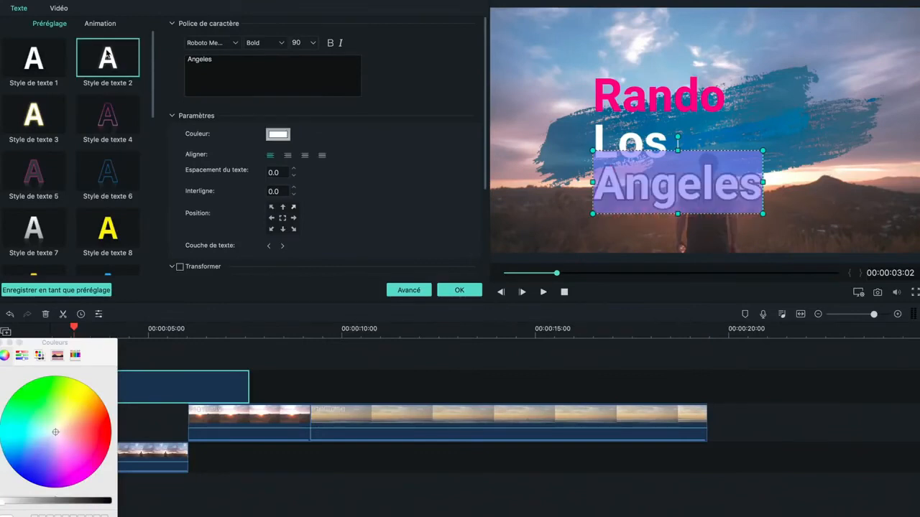
click(106, 232)
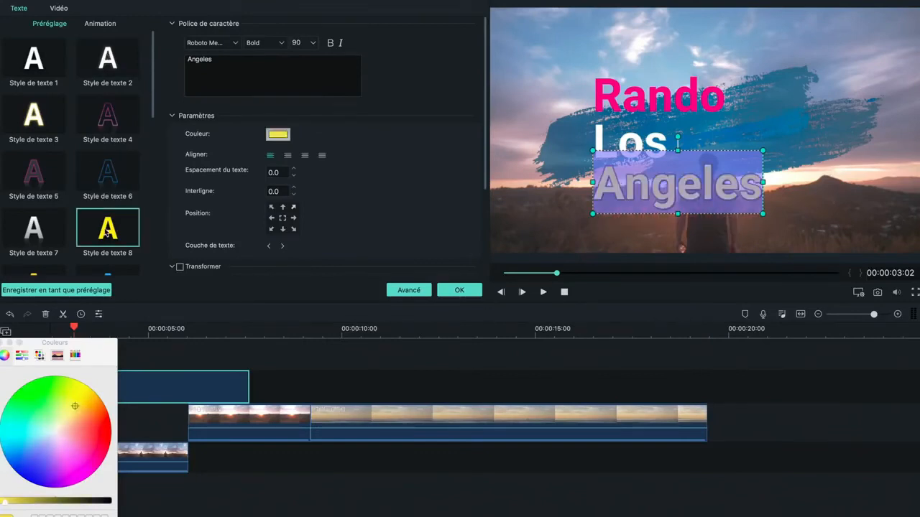
click(49, 179)
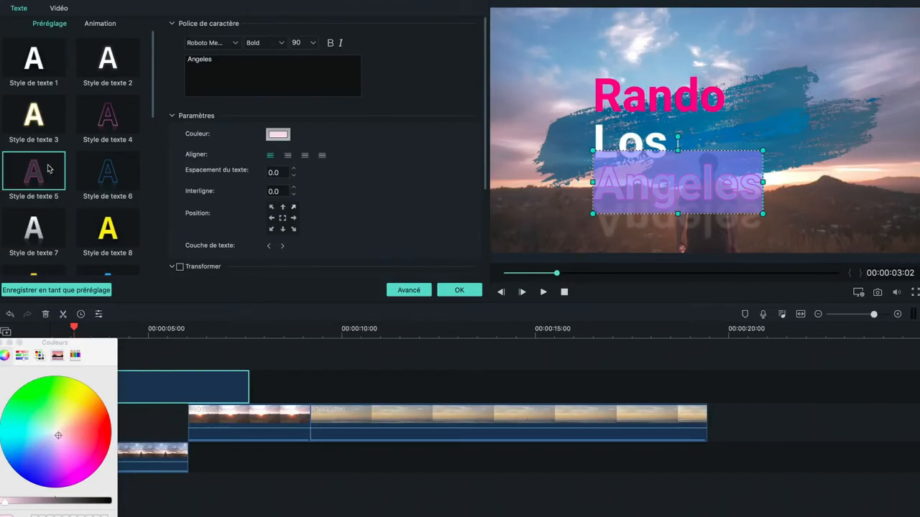
click(31, 86)
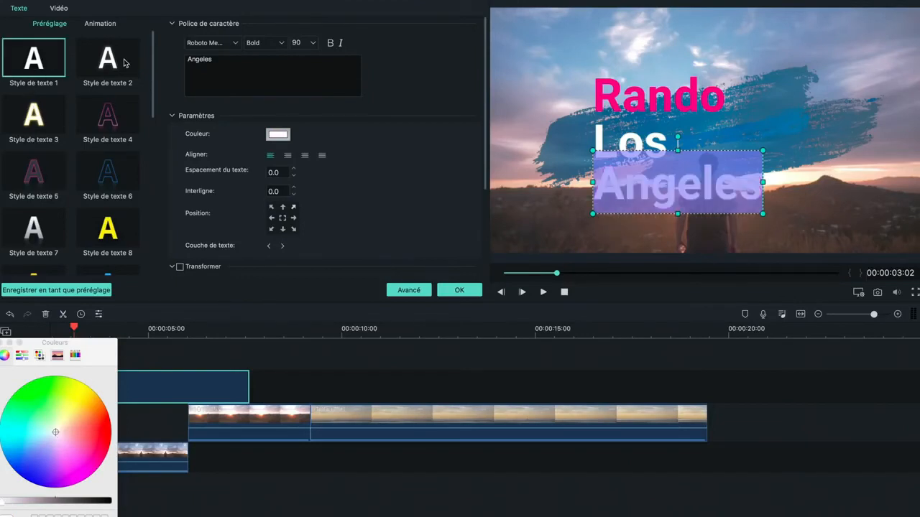
click(124, 63)
click(39, 86)
Step: Colour the word Angeles yellow, leave the title editor and play back the title animation from its start
click(82, 395)
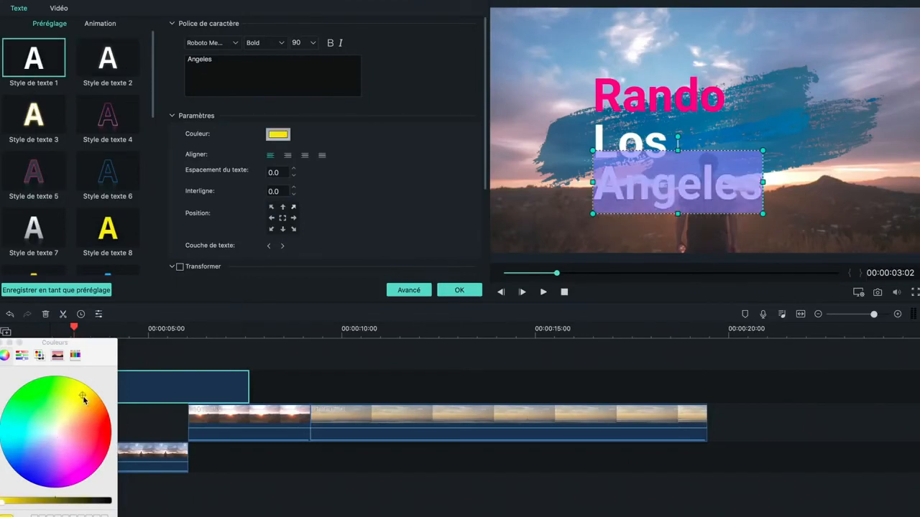
click(5, 344)
click(393, 362)
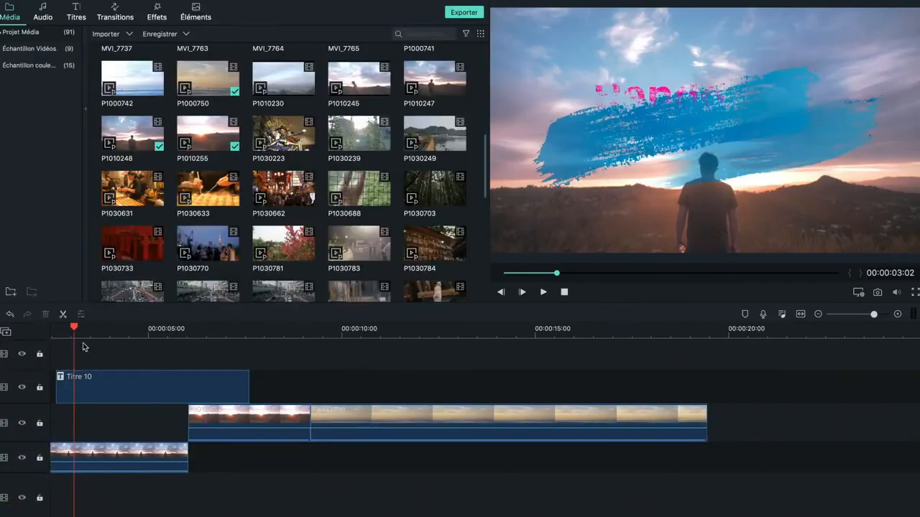
drag(77, 330, 38, 327)
key(space)
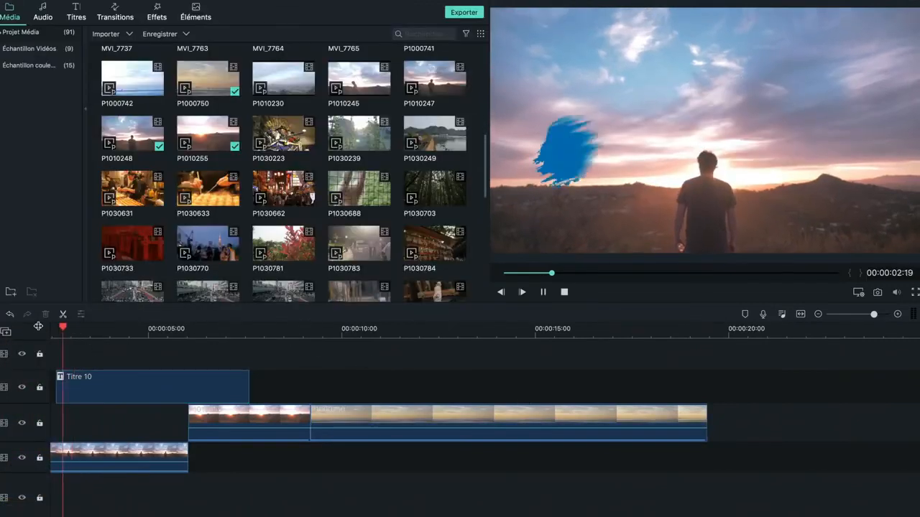